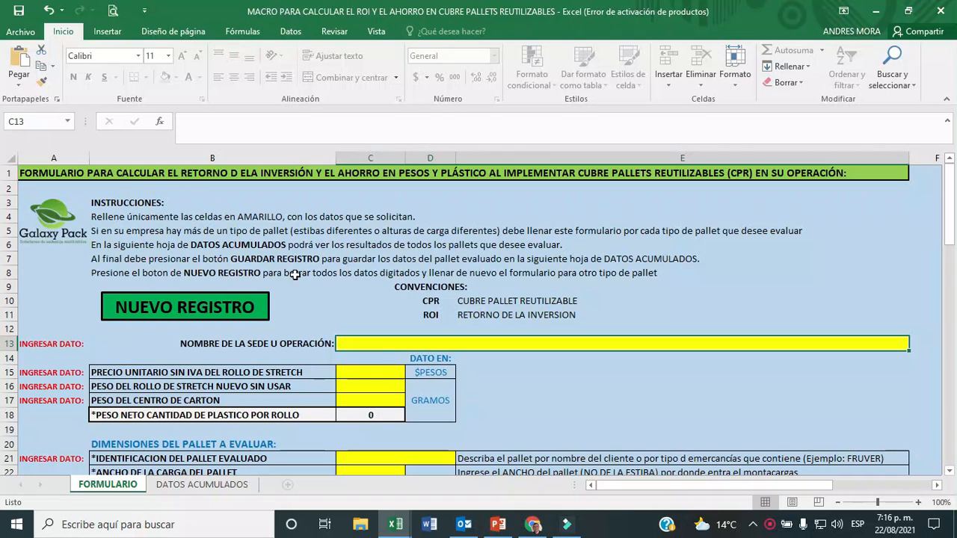
# - Look through the FORMULARIO sheet's instructions, yellow input cells and calculation sections
pyautogui.scroll(-2, 443, 288)
pyautogui.scroll(-1, 443, 288)
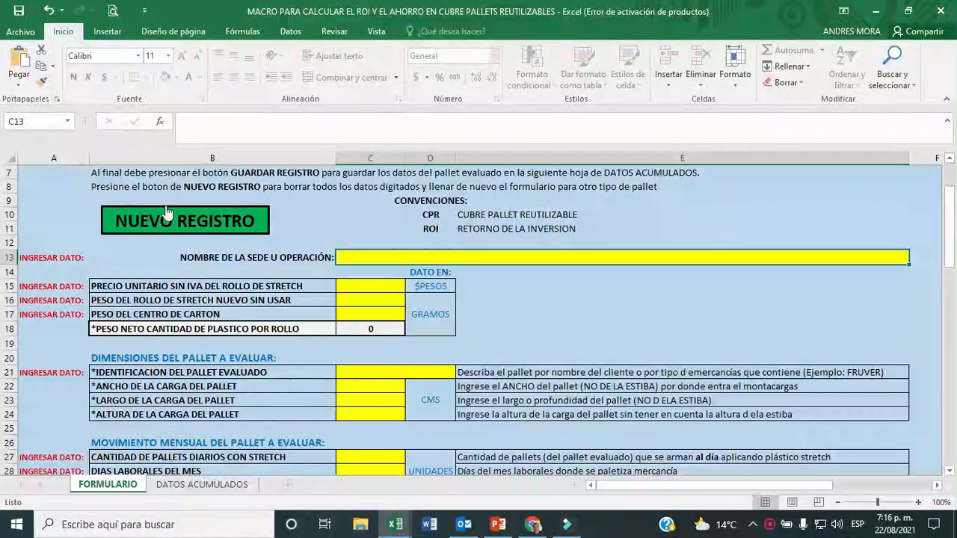
pyautogui.scroll(2, 242, 261)
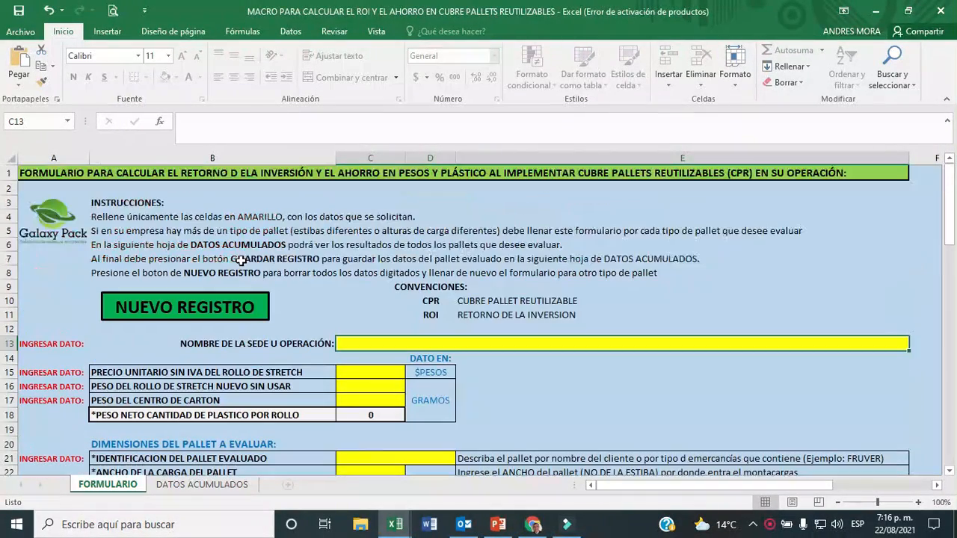
pyautogui.scroll(-8, 433, 300)
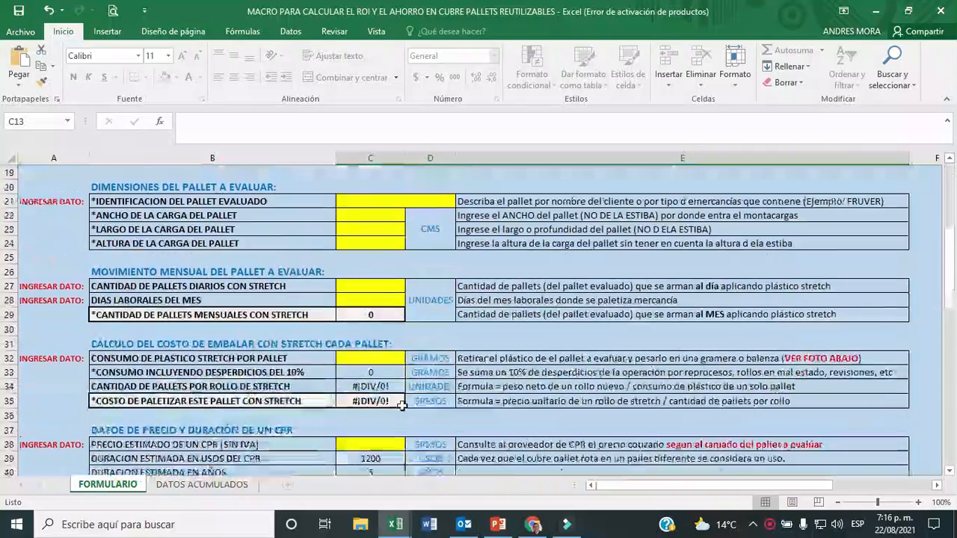
pyautogui.scroll(6, 402, 405)
pyautogui.scroll(2, 403, 404)
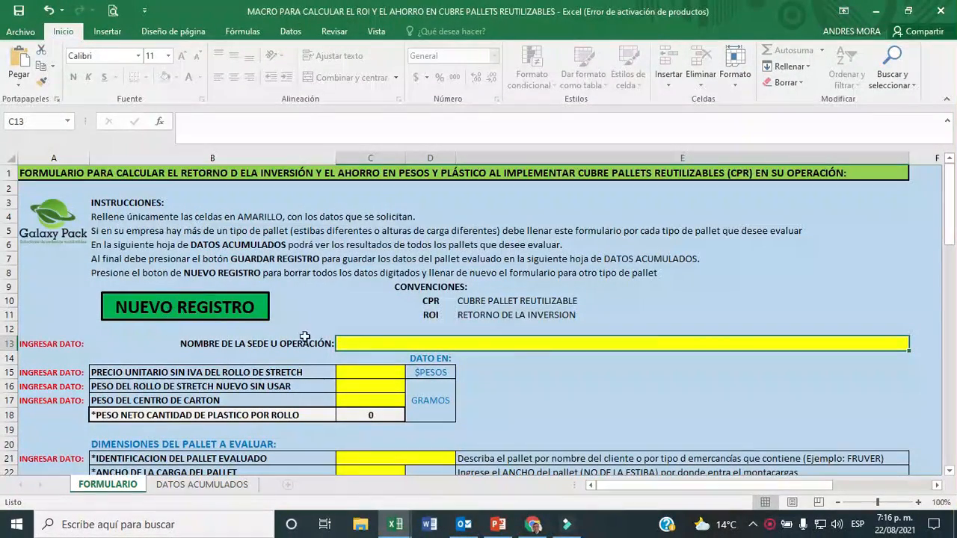
pyautogui.click(532, 385)
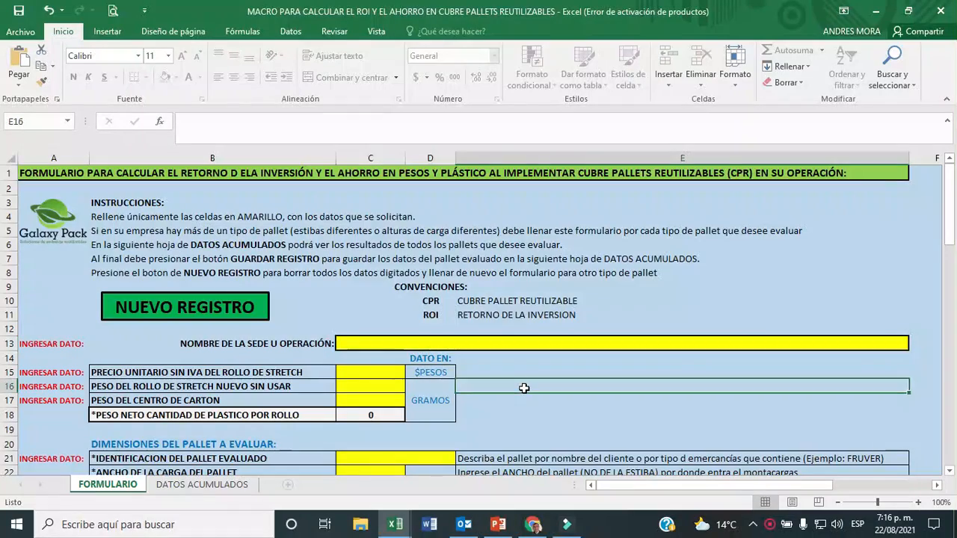
pyautogui.scroll(-3, 528, 387)
pyautogui.scroll(-5, 524, 389)
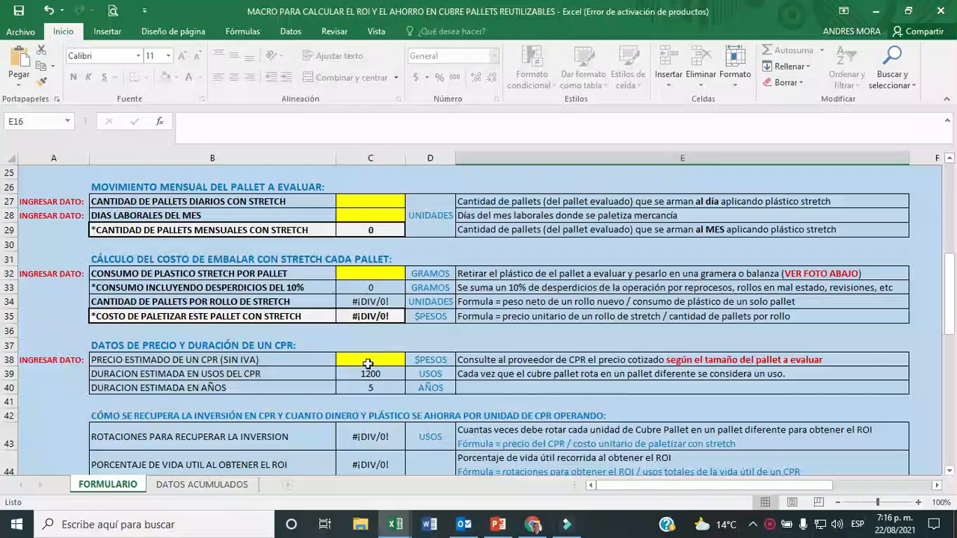
pyautogui.scroll(-6, 368, 364)
pyautogui.scroll(-3, 368, 362)
pyautogui.scroll(11, 369, 362)
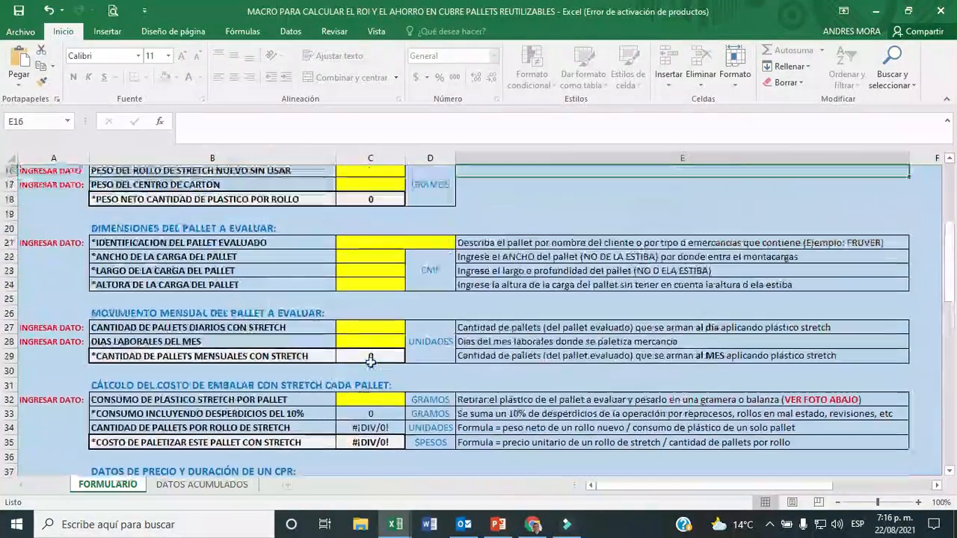
pyautogui.scroll(5, 370, 361)
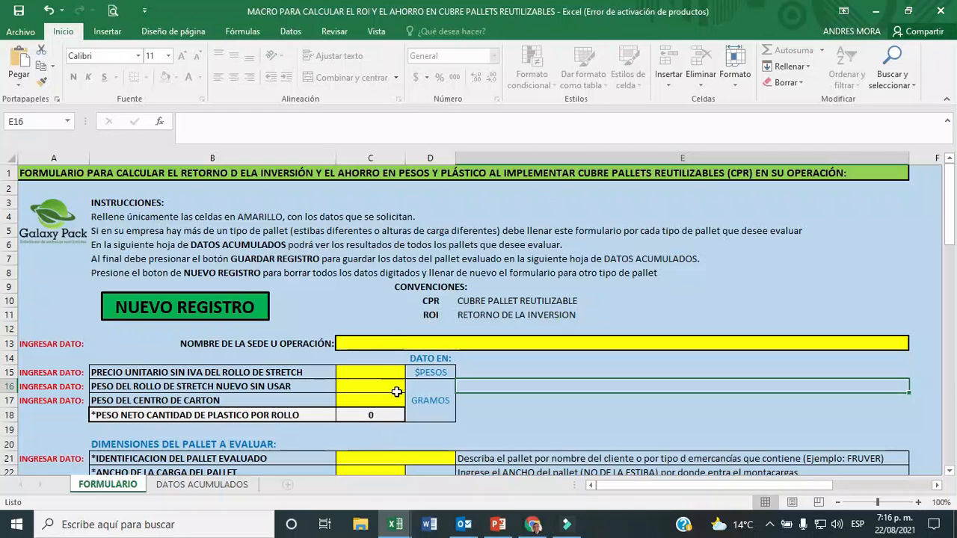
# - Enter DHL as the name of the site or operation and 10 as the stretch roll's unit price without IVA
pyautogui.scroll(-1, 519, 380)
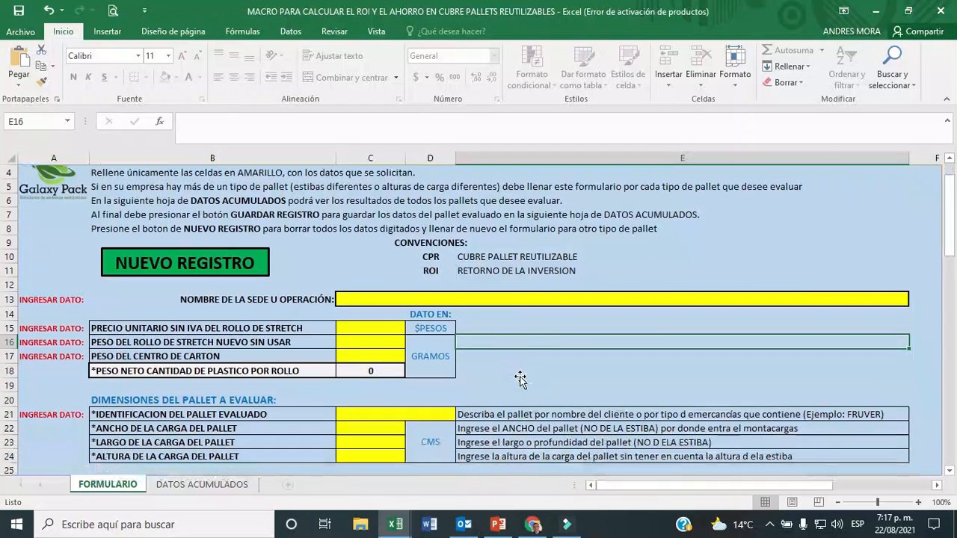
pyautogui.click(424, 301)
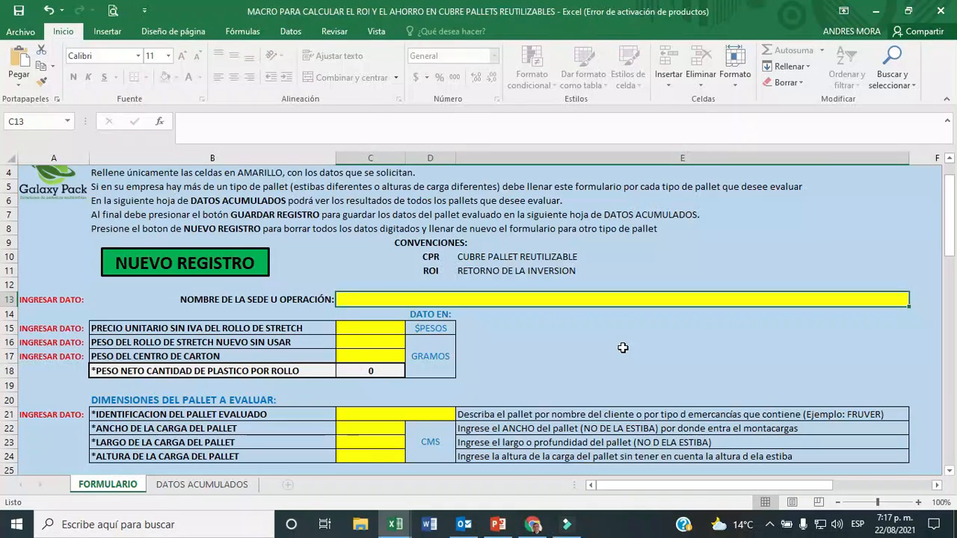
pyautogui.write('DHL')
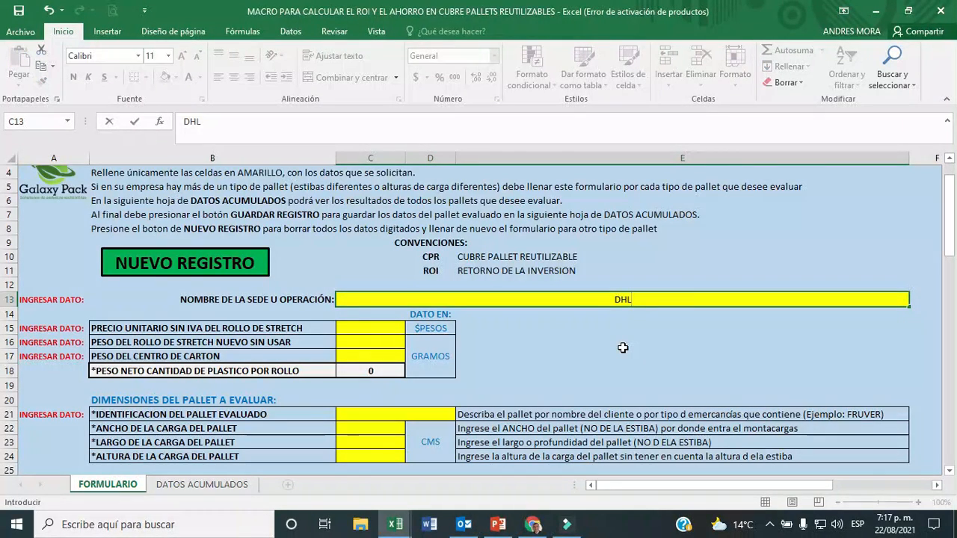
pyautogui.press('Return')
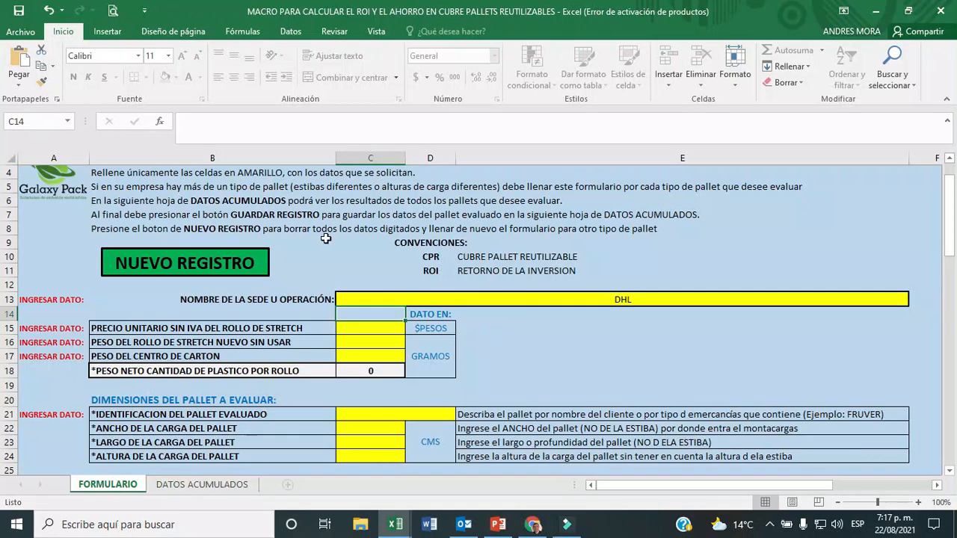
pyautogui.click(365, 331)
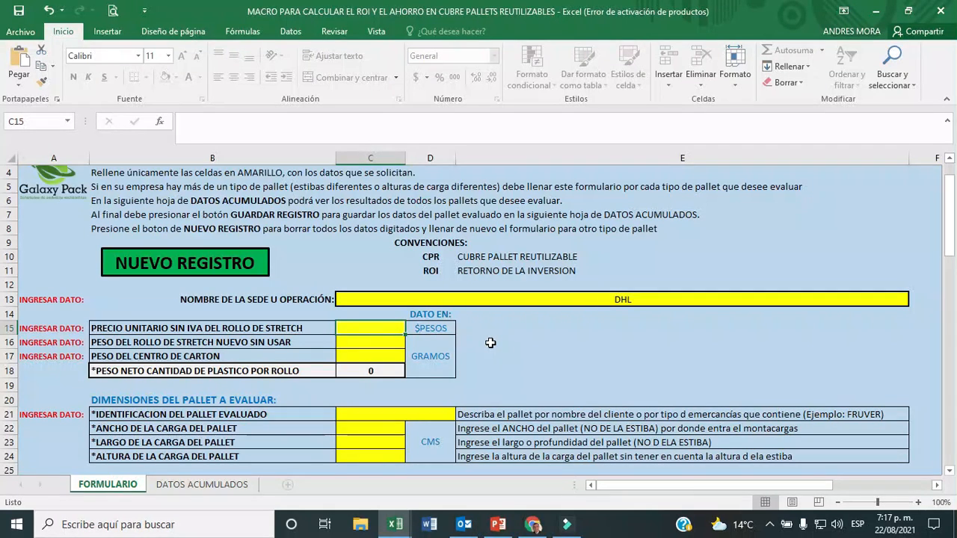
pyautogui.write('10')
pyautogui.press('Return')
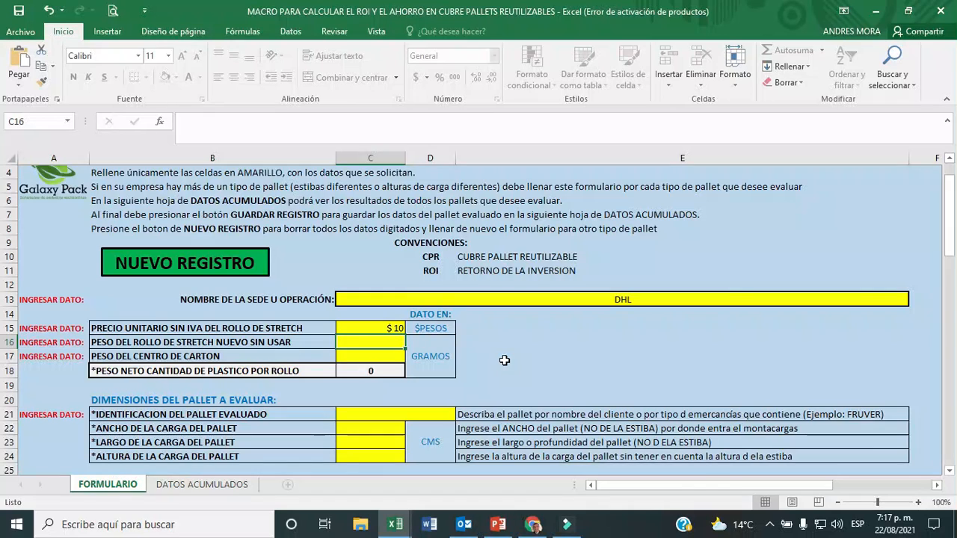
# - Set the new stretch roll's weight to 2500 grams and the cardboard core's weight to 500 grams
pyautogui.click(424, 363)
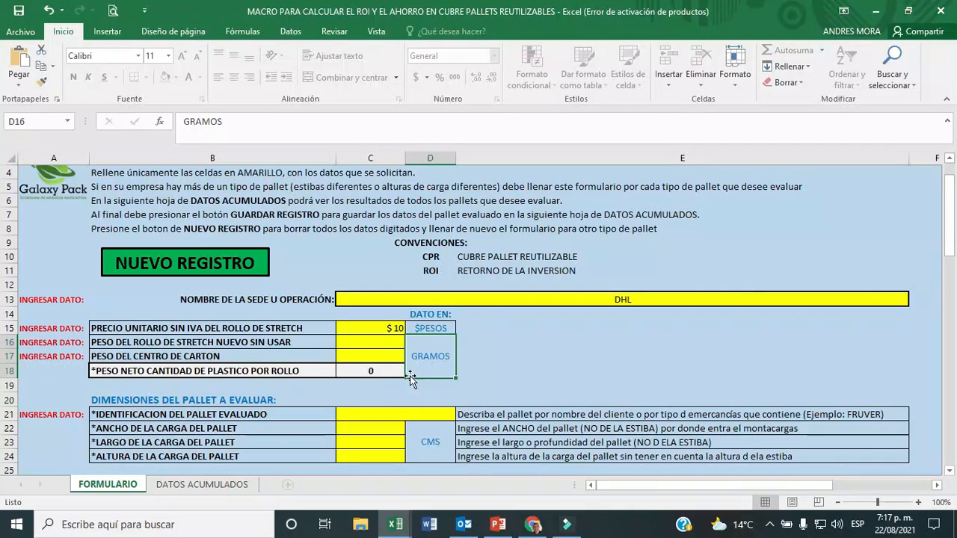
pyautogui.click(392, 343)
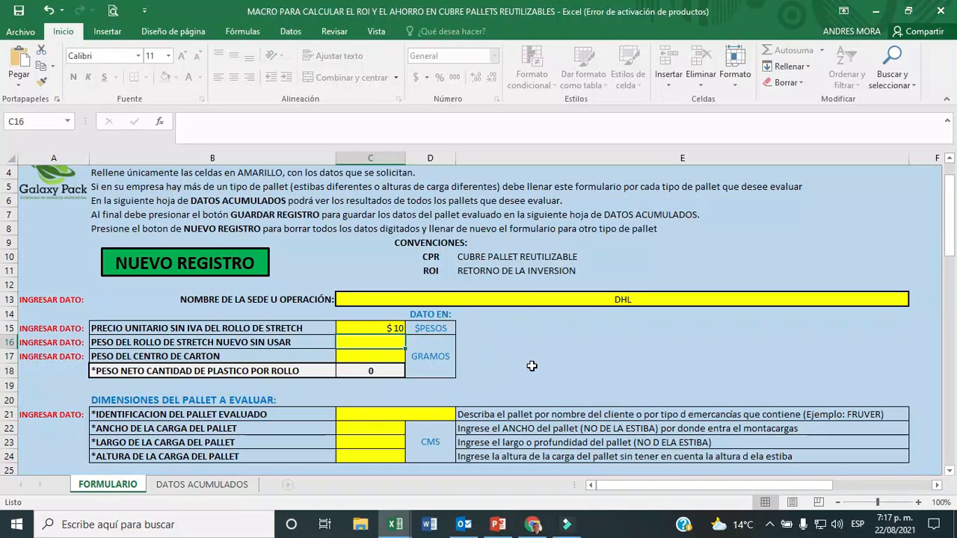
pyautogui.write('2500')
pyautogui.press('Return')
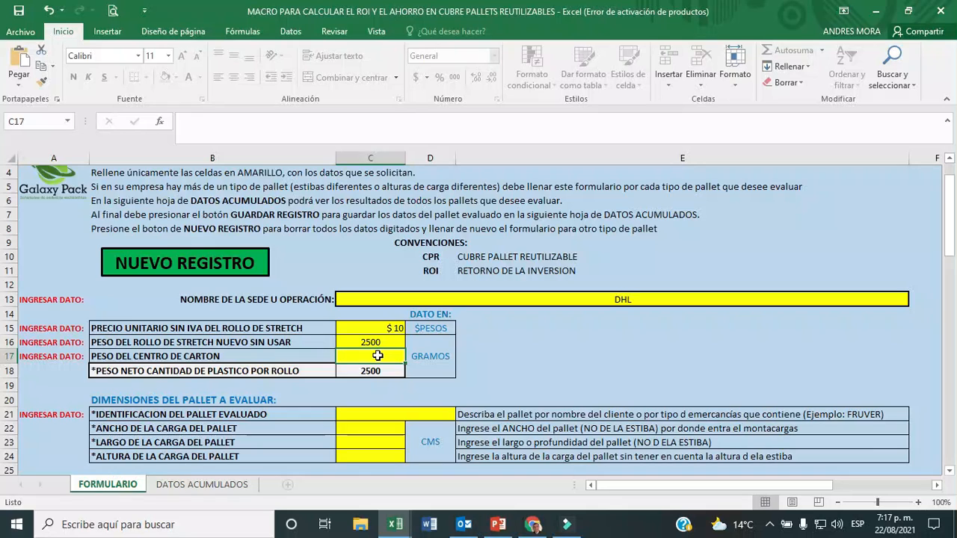
pyautogui.write('500')
pyautogui.press('Return')
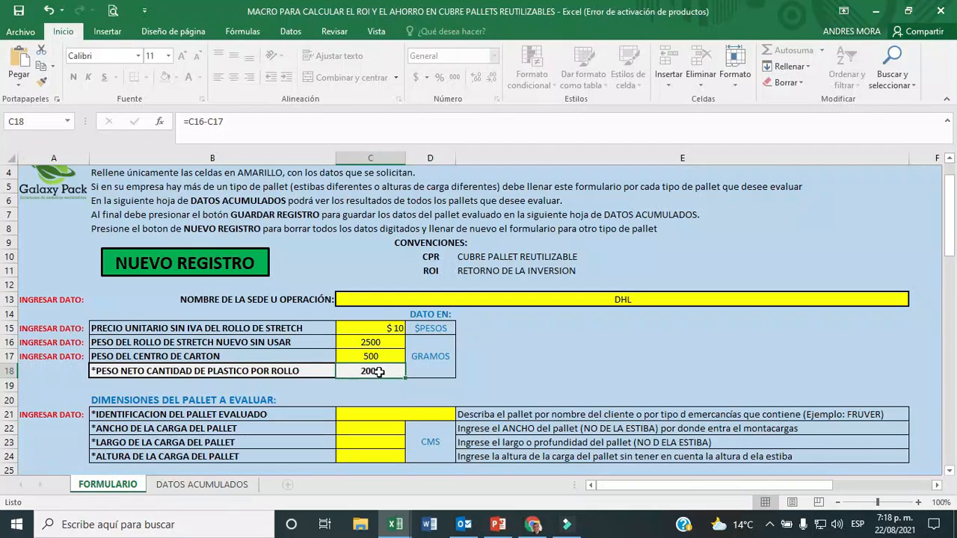
# - Enter MEDICAMENTOS as the identification of the evaluated pallet
pyautogui.scroll(-1, 380, 372)
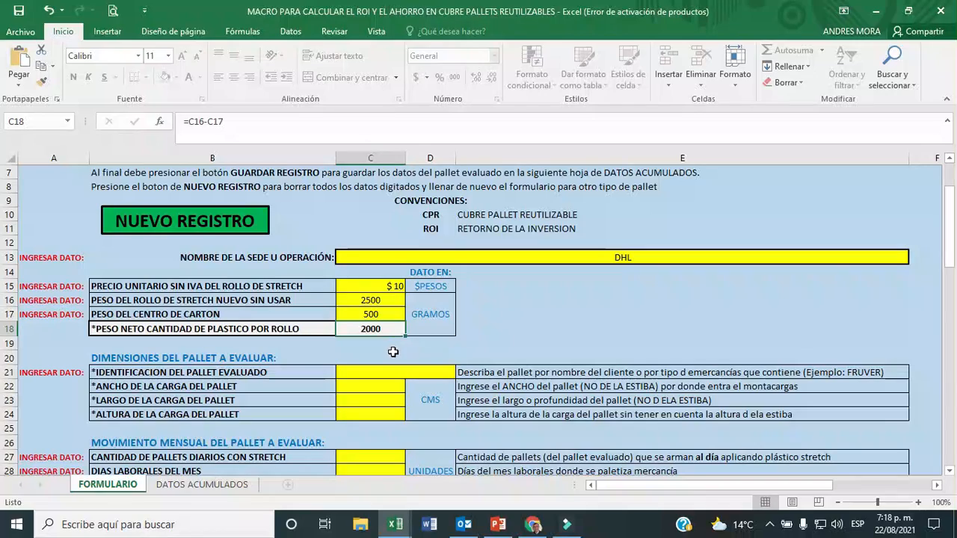
pyautogui.scroll(-2, 379, 361)
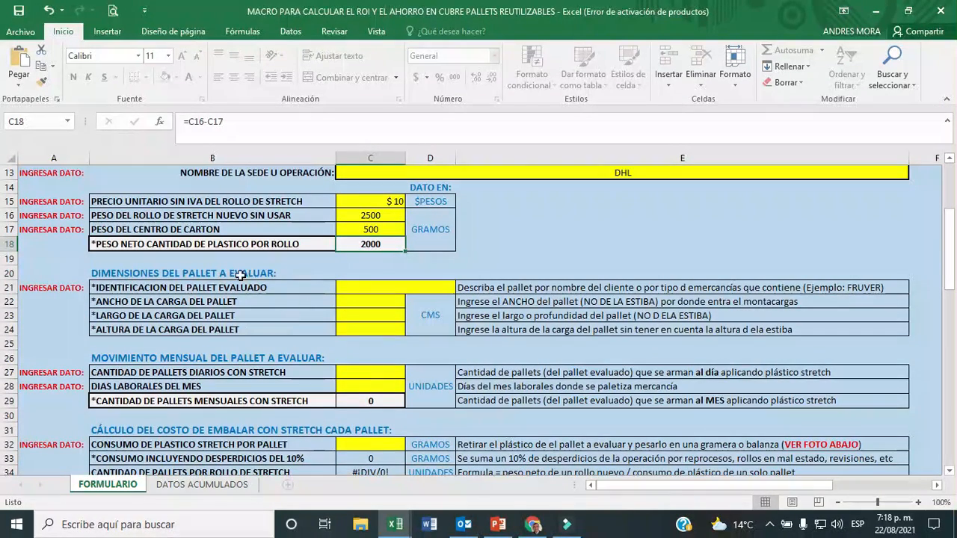
pyautogui.click(393, 290)
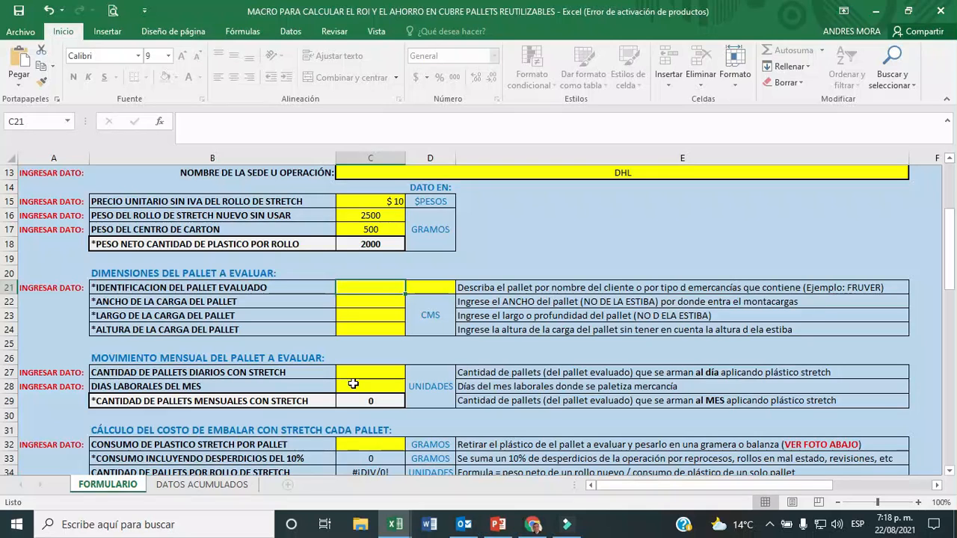
pyautogui.write('MED')
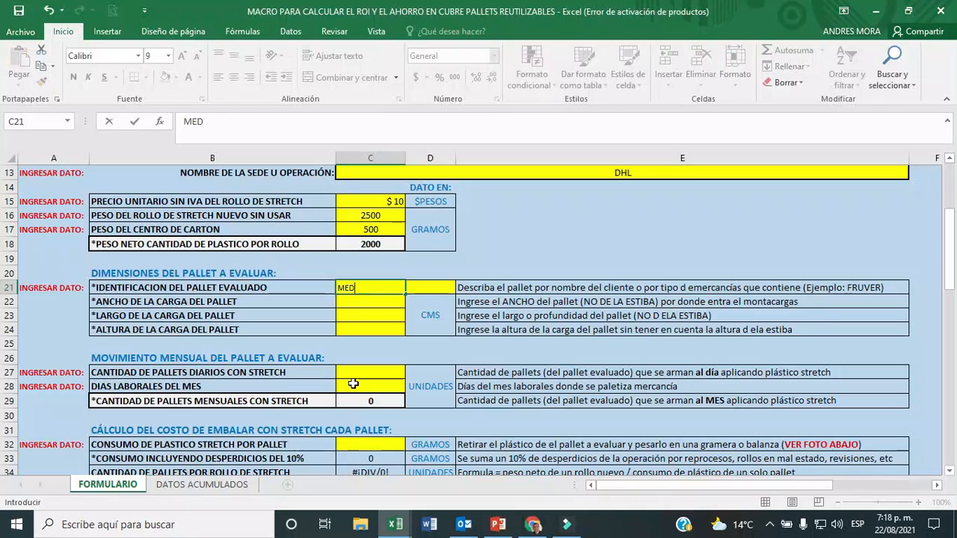
pyautogui.write('ICAMENTOS')
pyautogui.press('Return')
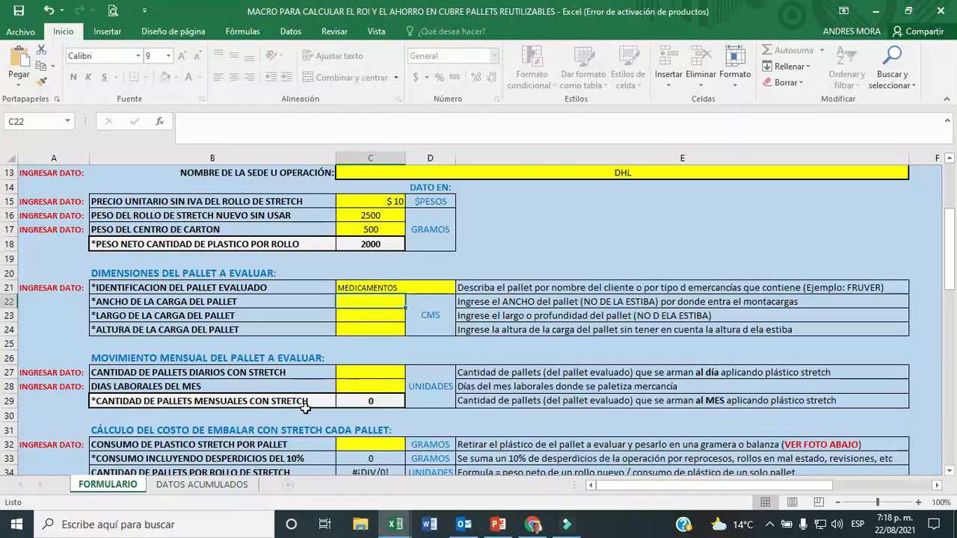
# - Set the pallet load's dimensions to 120 cm wide, 100 cm long and 140 cm high
pyautogui.moveTo(422, 316); pyautogui.dragTo(374, 321)
pyautogui.click(423, 325)
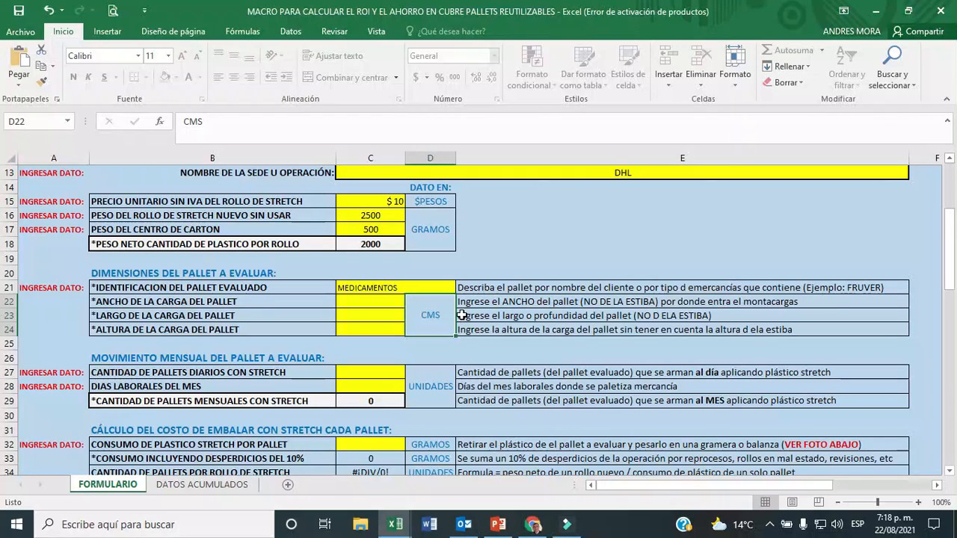
pyautogui.click(381, 302)
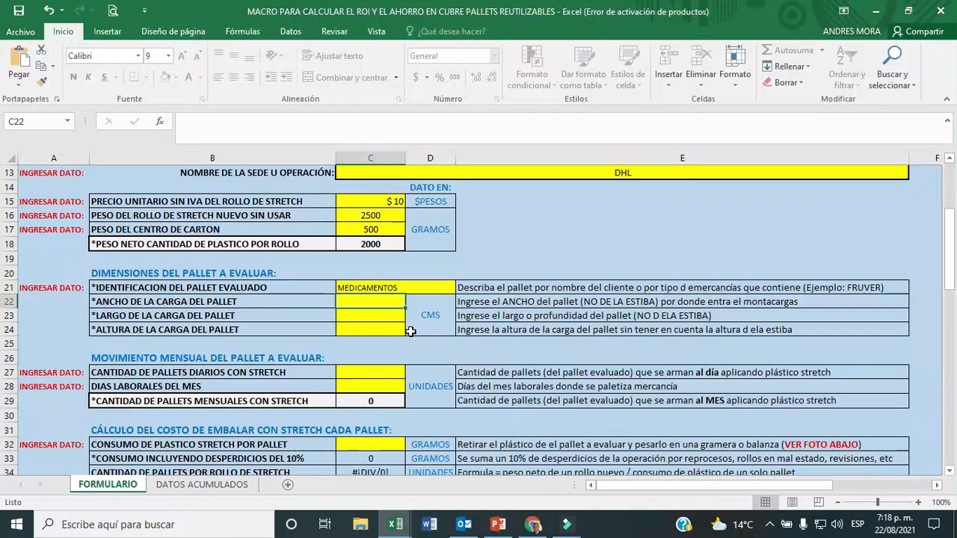
pyautogui.write('120')
pyautogui.hotkey('ctrl', 'Return')
pyautogui.press('Down')
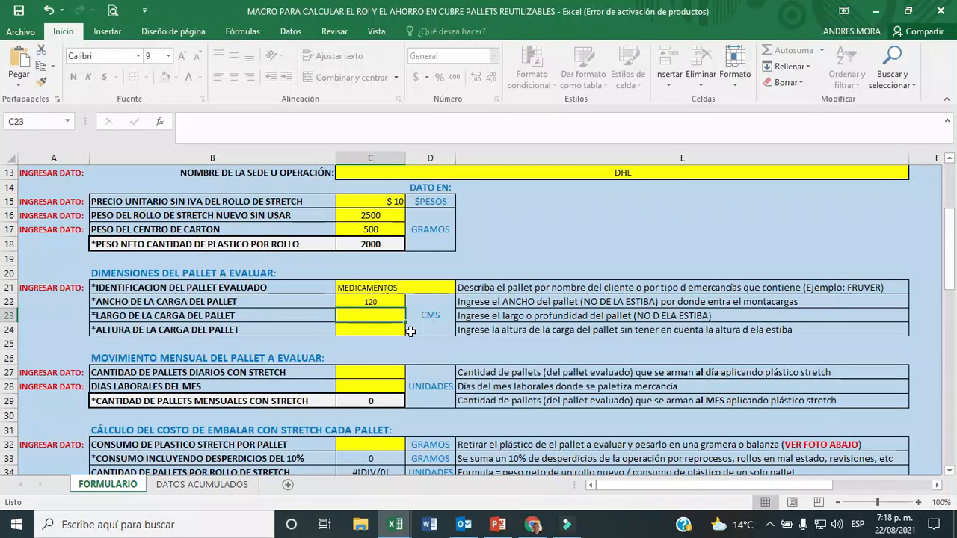
pyautogui.write('100')
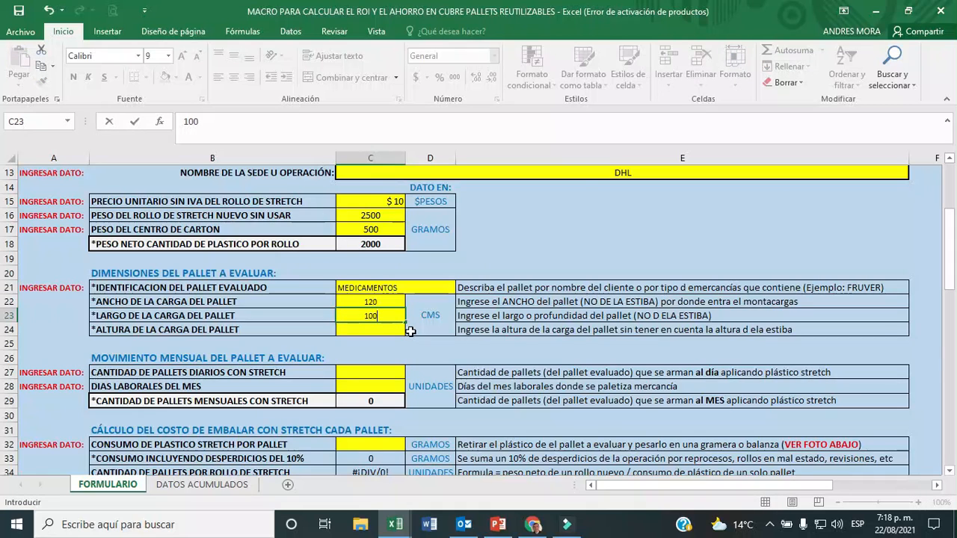
pyautogui.press('Return')
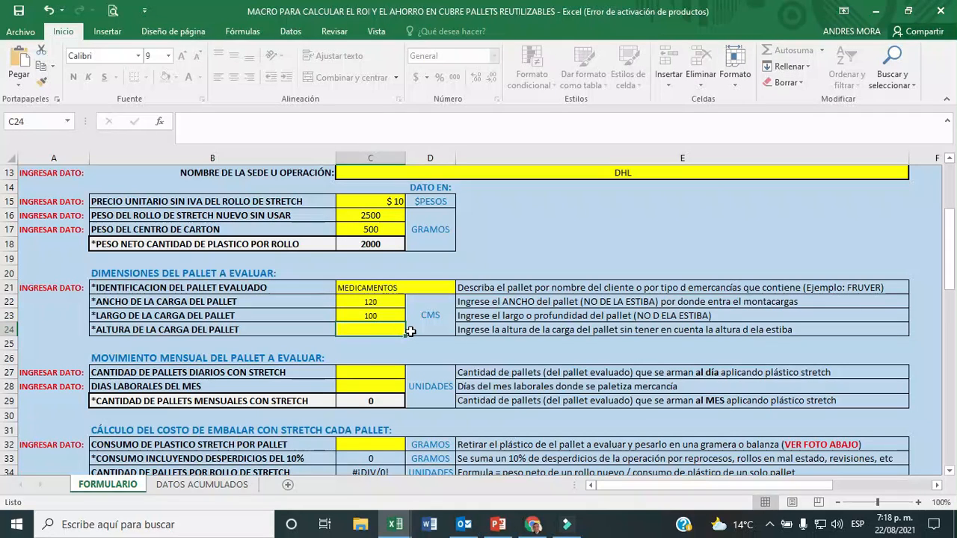
pyautogui.write('140')
pyautogui.press('Return')
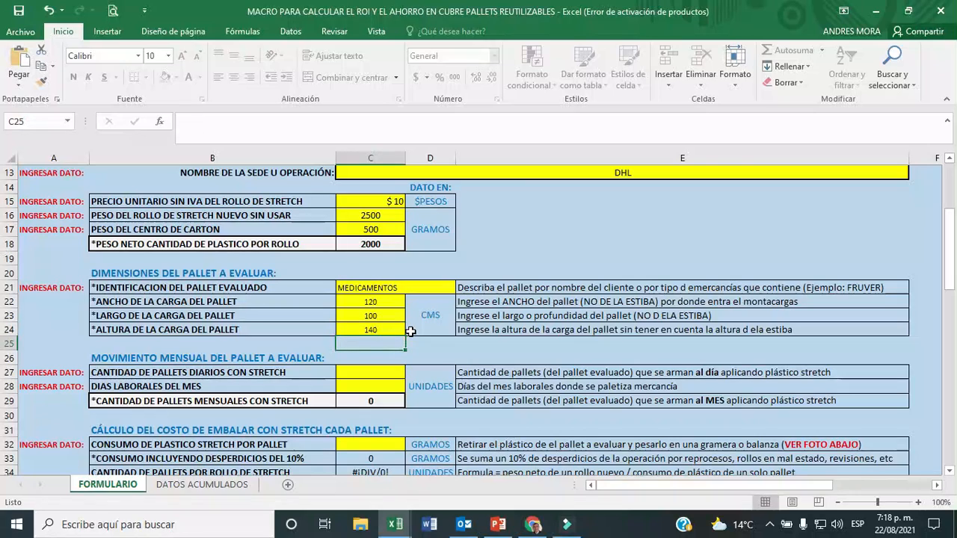
pyautogui.click(376, 327)
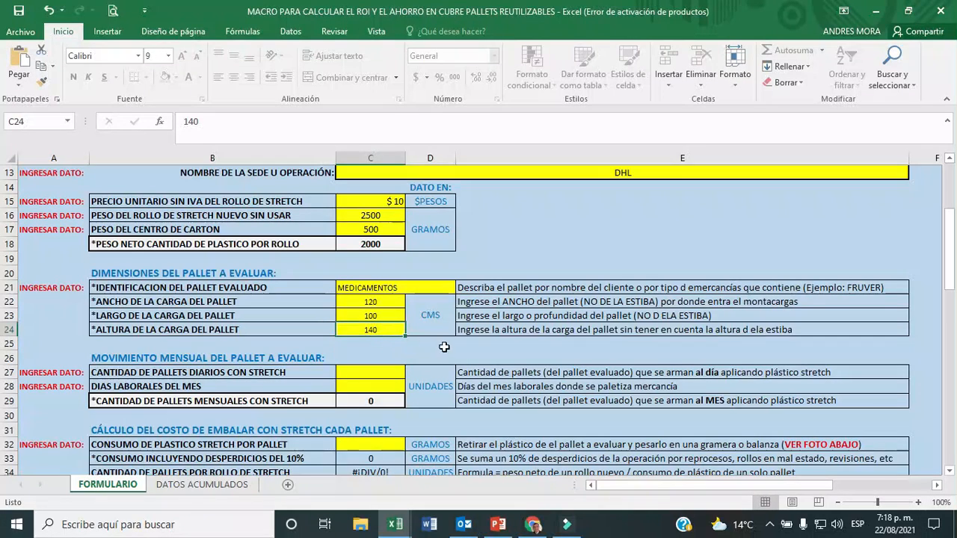
# - Set the monthly movement of the evaluated pallet to 100 daily pallets with stretch and 26 working days per month
pyautogui.scroll(-1, 441, 346)
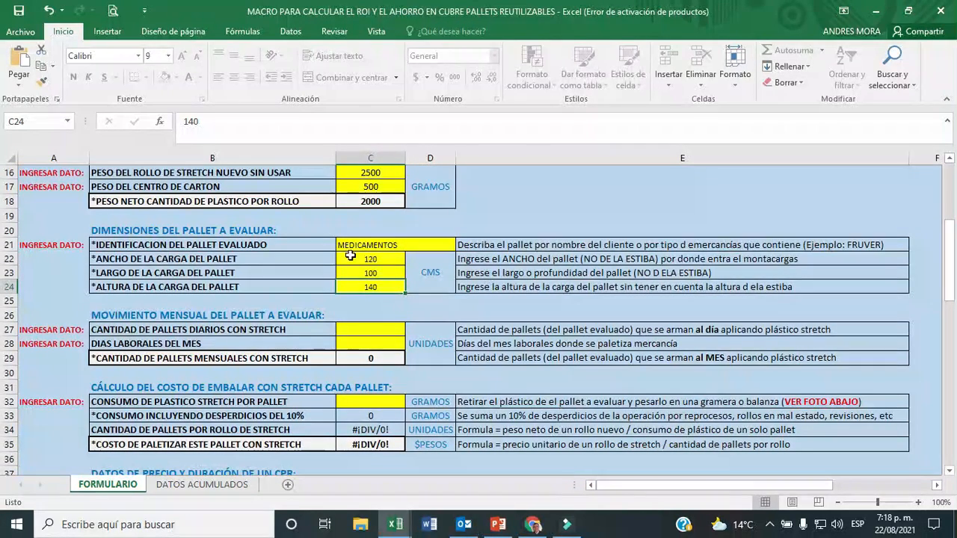
pyautogui.scroll(-1, 214, 290)
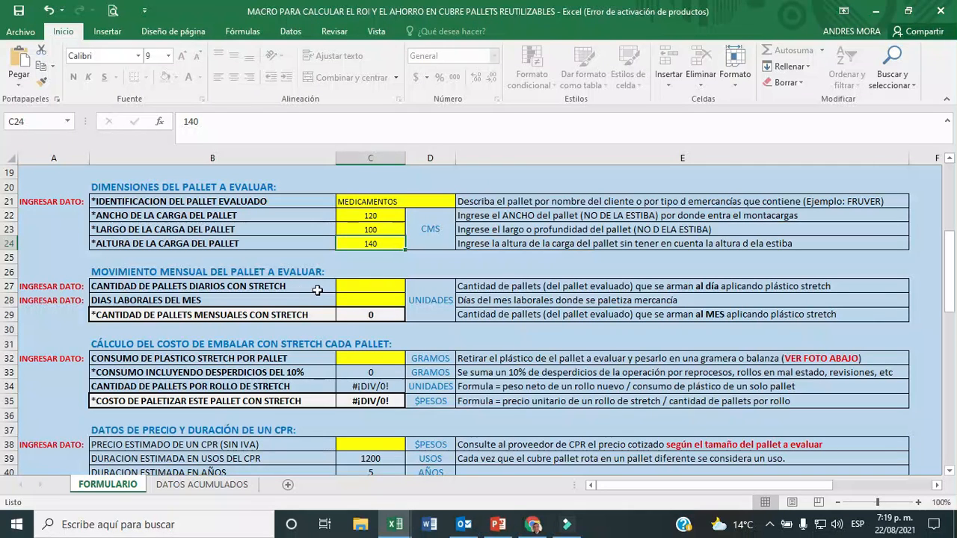
pyautogui.scroll(1, 352, 288)
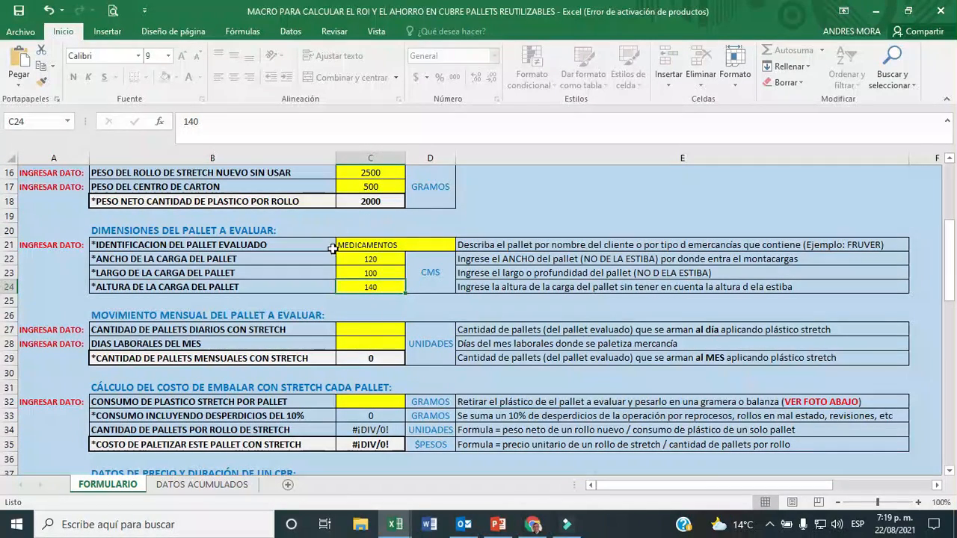
pyautogui.scroll(-1, 418, 337)
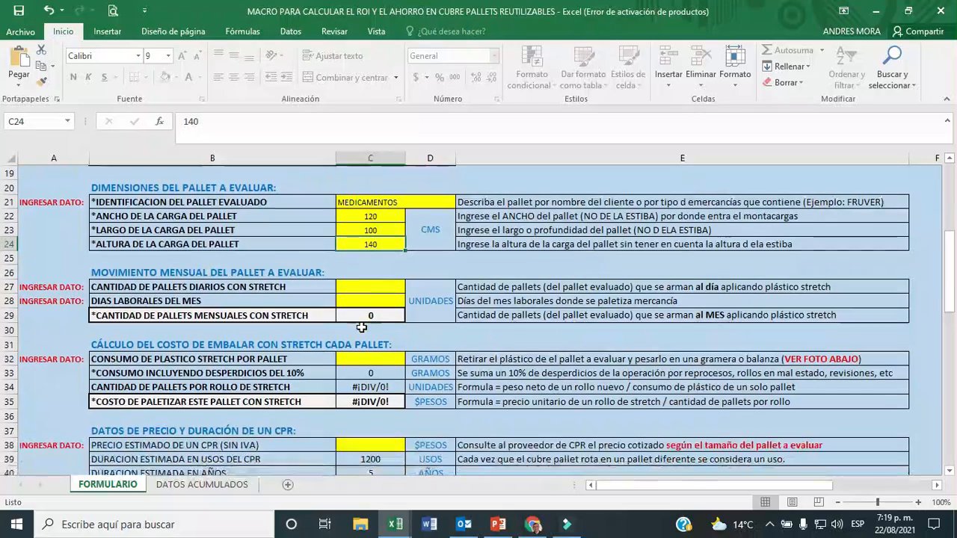
pyautogui.click(374, 288)
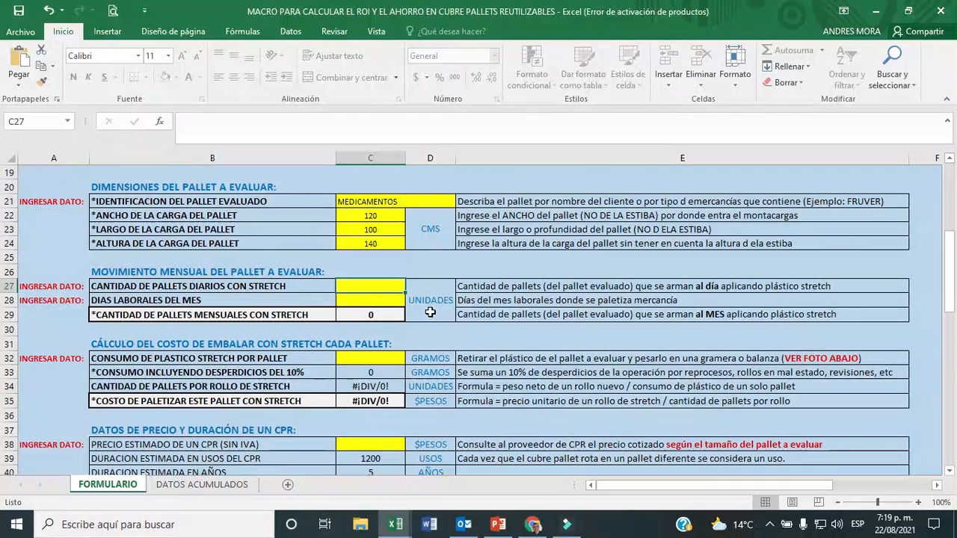
pyautogui.write('100')
pyautogui.press('Return')
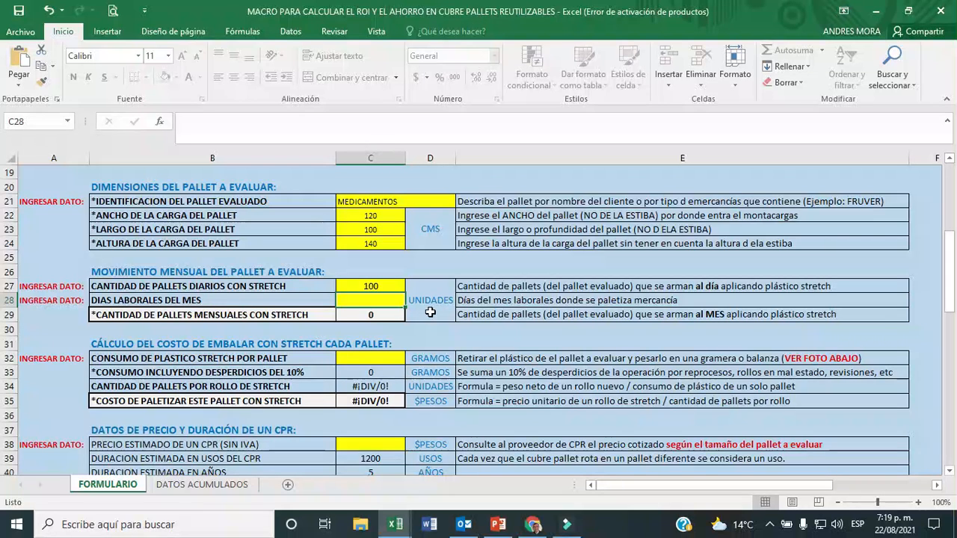
pyautogui.write('26')
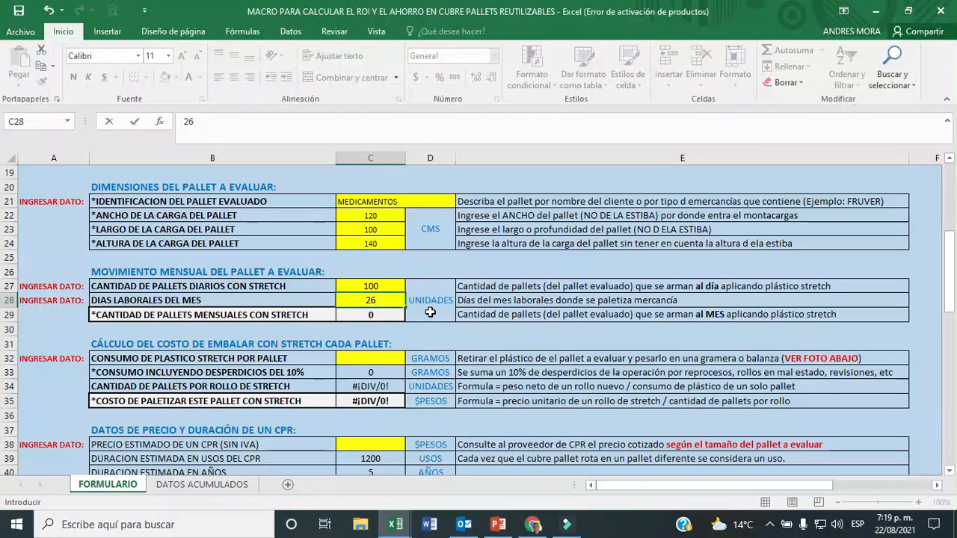
pyautogui.press('Return')
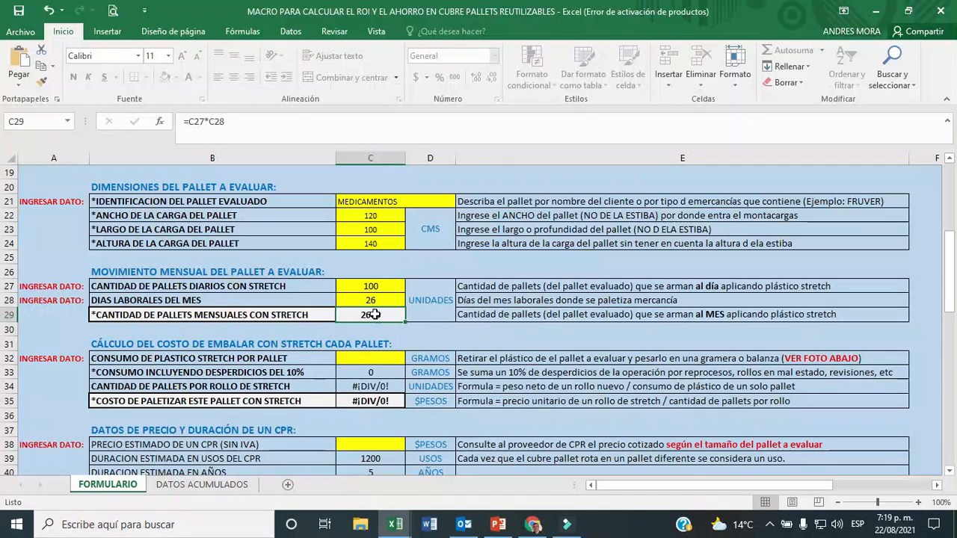
pyautogui.click(395, 328)
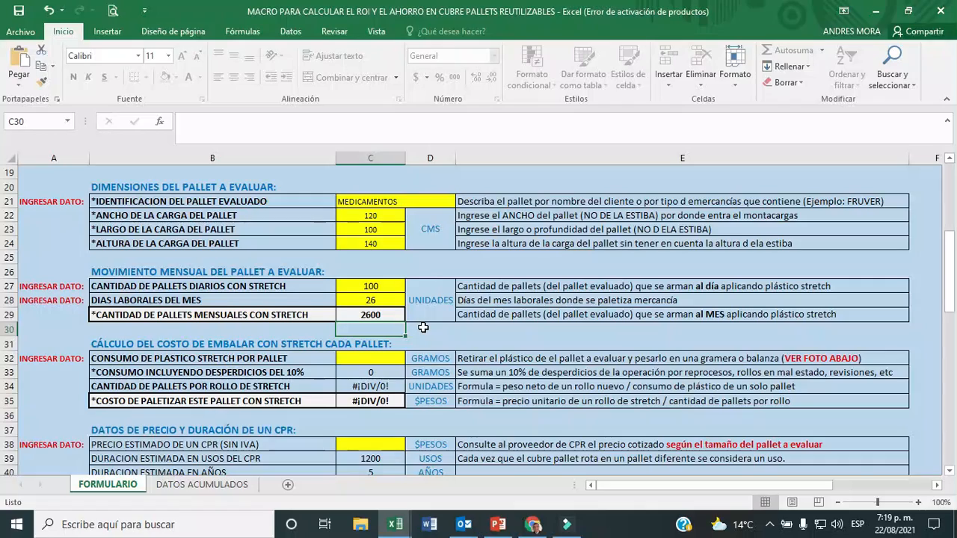
# - Set the stretch plastic consumption per pallet to 170 grams, consulting the reference photo of the weighed plastic
pyautogui.scroll(-1, 423, 328)
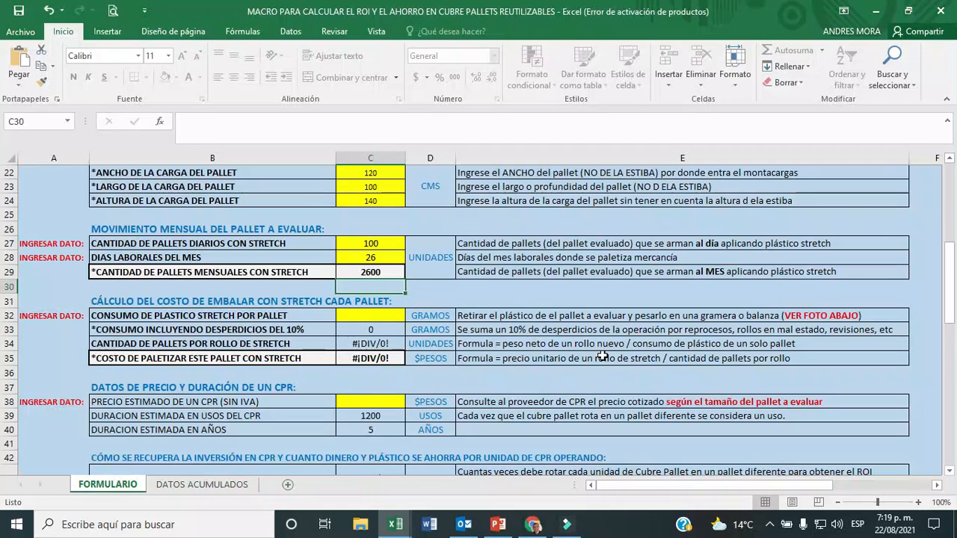
pyautogui.scroll(-1, 603, 356)
pyautogui.scroll(-12, 603, 358)
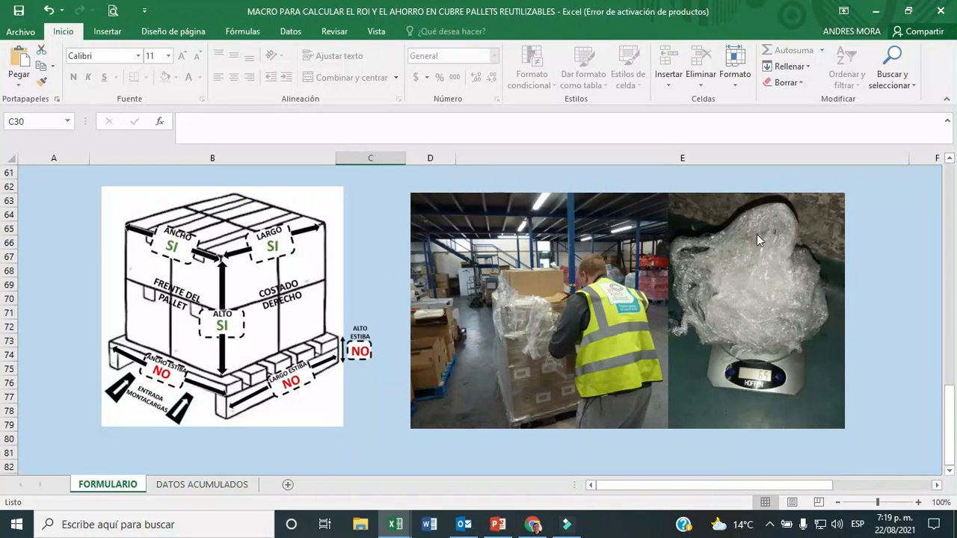
pyautogui.scroll(11, 438, 302)
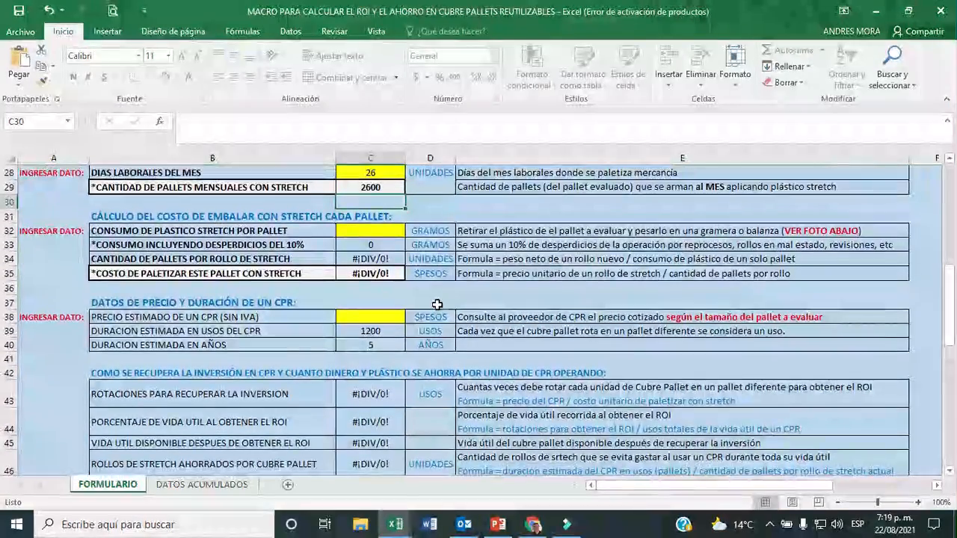
pyautogui.scroll(1, 365, 285)
pyautogui.click(365, 277)
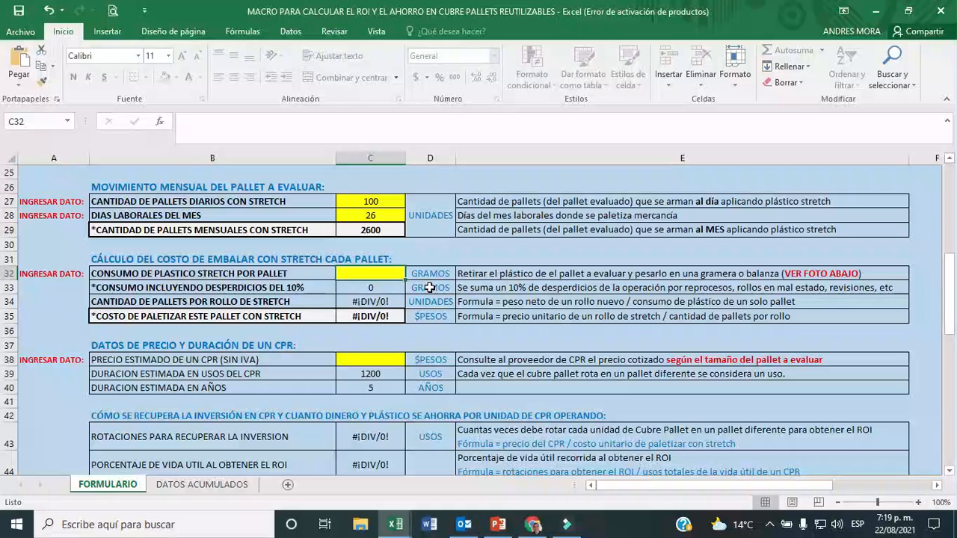
pyautogui.write('170')
pyautogui.press('Return')
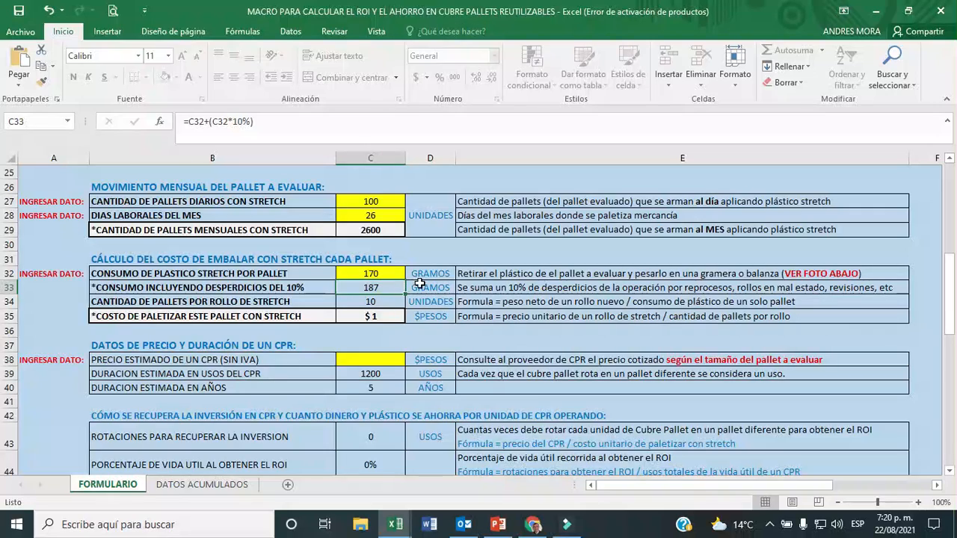
# - Check the cost of palletizing with stretch and set the estimated price of a CPR without IVA to 100 pesos
pyautogui.scroll(3, 516, 268)
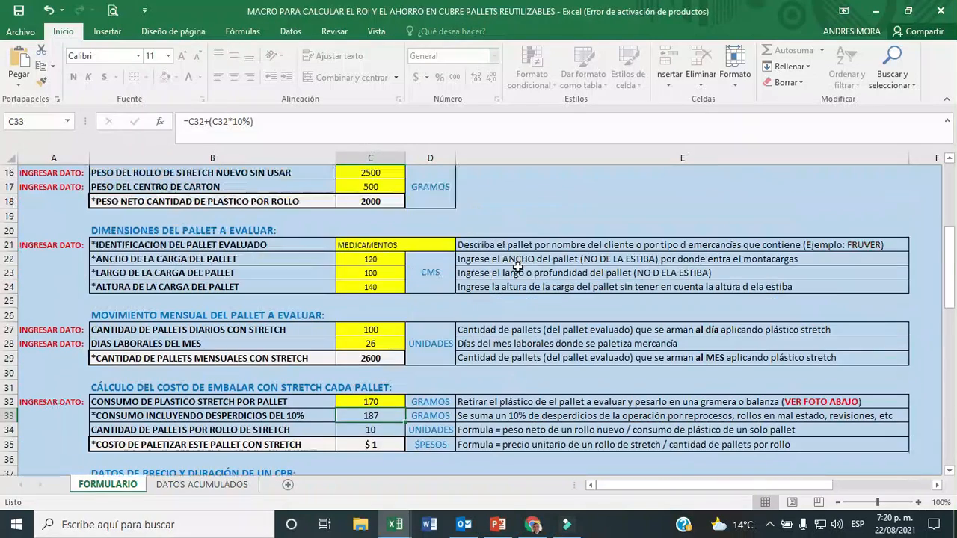
pyautogui.scroll(-1, 507, 434)
pyautogui.scroll(1, 498, 353)
pyautogui.scroll(-2, 538, 298)
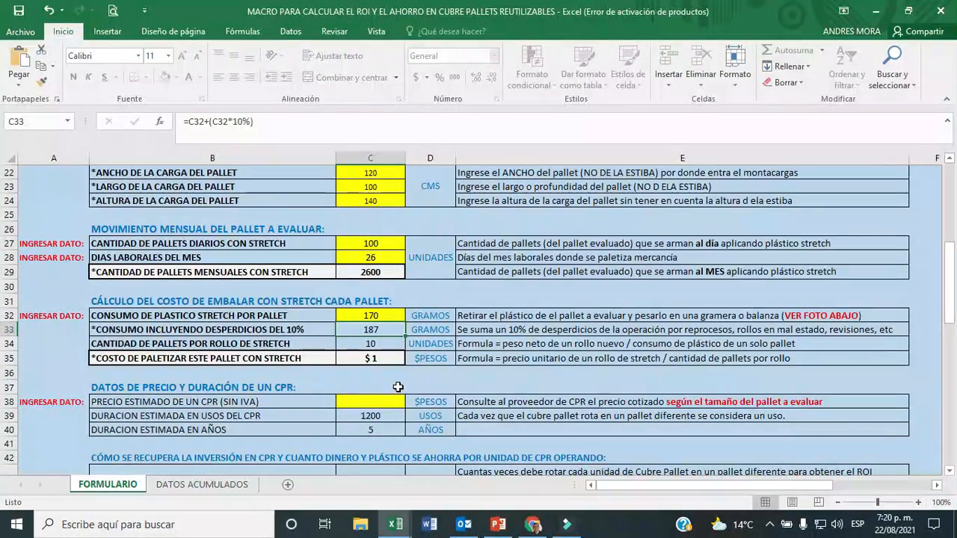
pyautogui.scroll(-1, 375, 336)
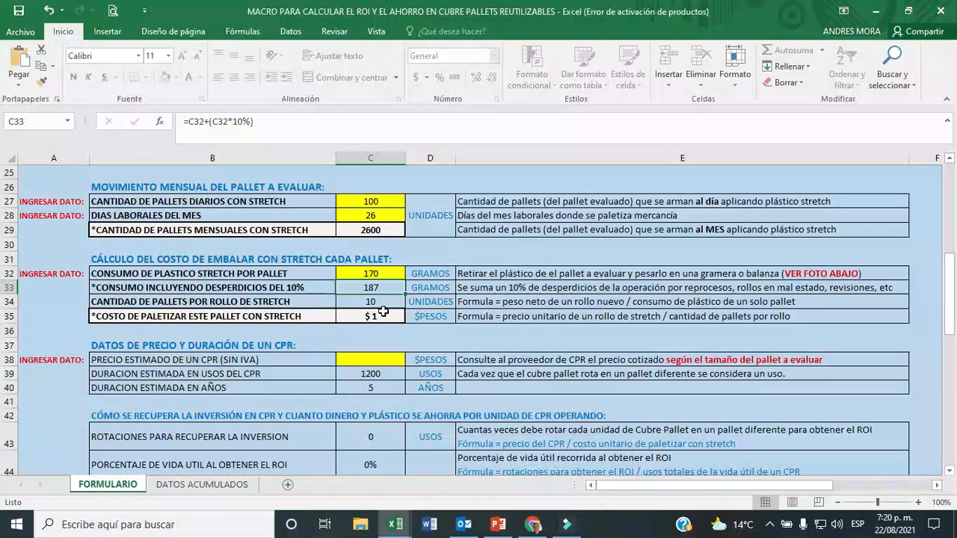
pyautogui.click(384, 317)
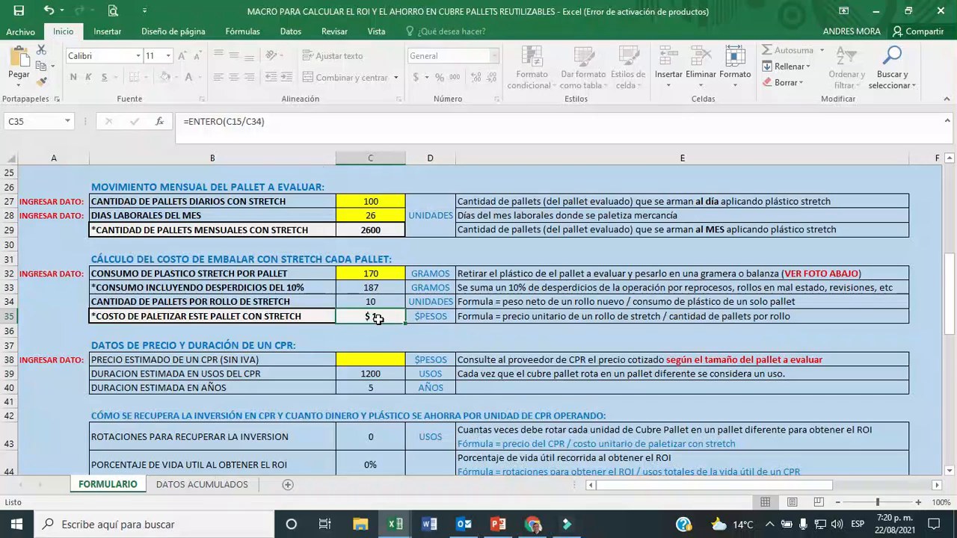
pyautogui.scroll(-2, 378, 319)
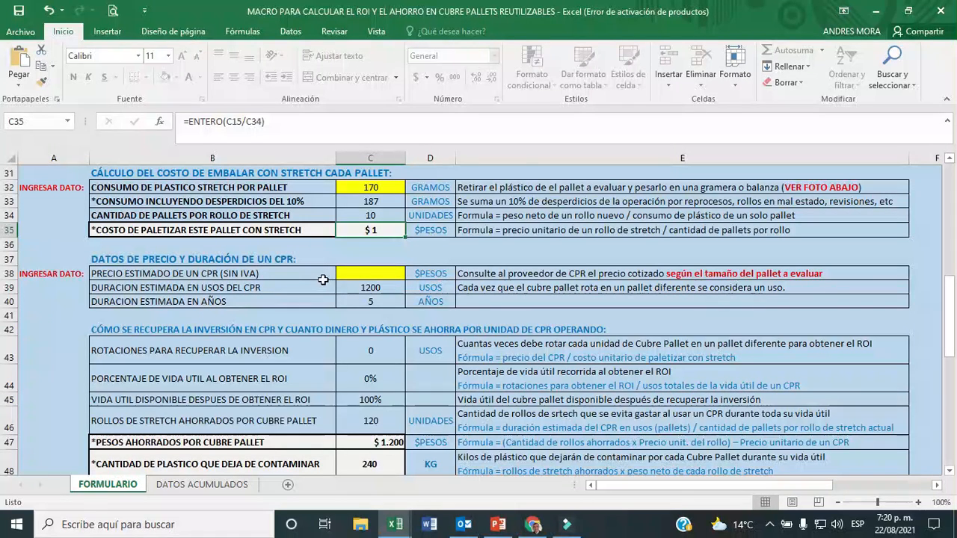
pyautogui.click(374, 275)
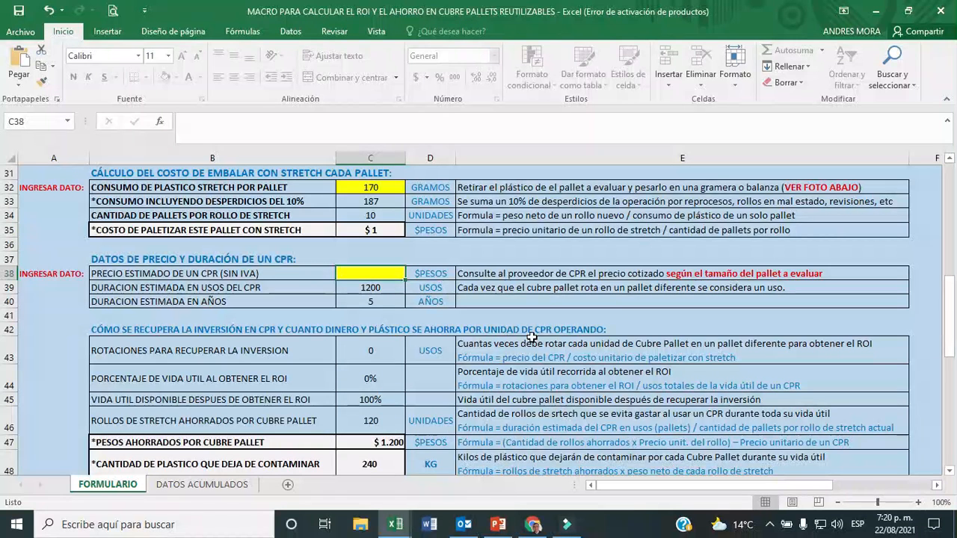
pyautogui.write('100')
pyautogui.press('Return')
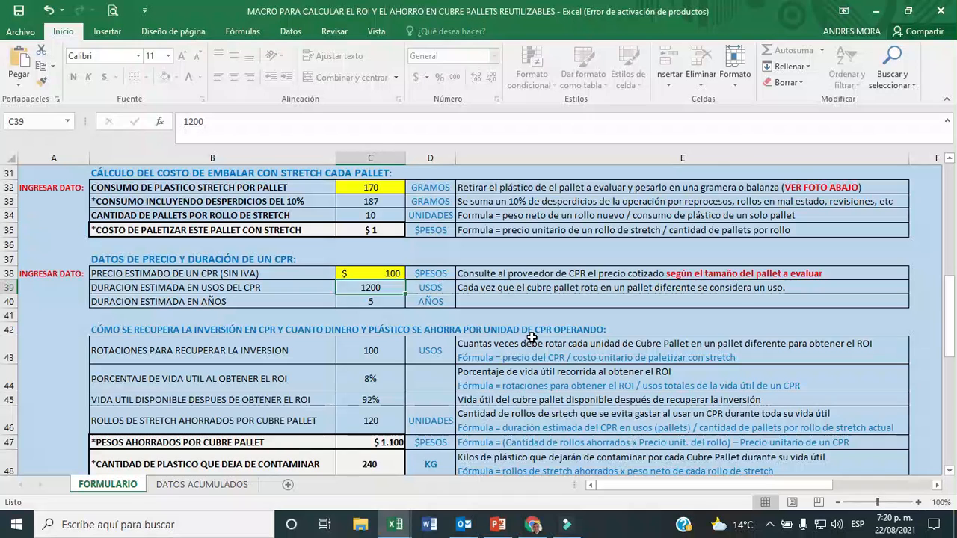
# - Review the CPR's duration and per-unit savings, and set how many times per month the CPR rotates to 12
pyautogui.click(379, 300)
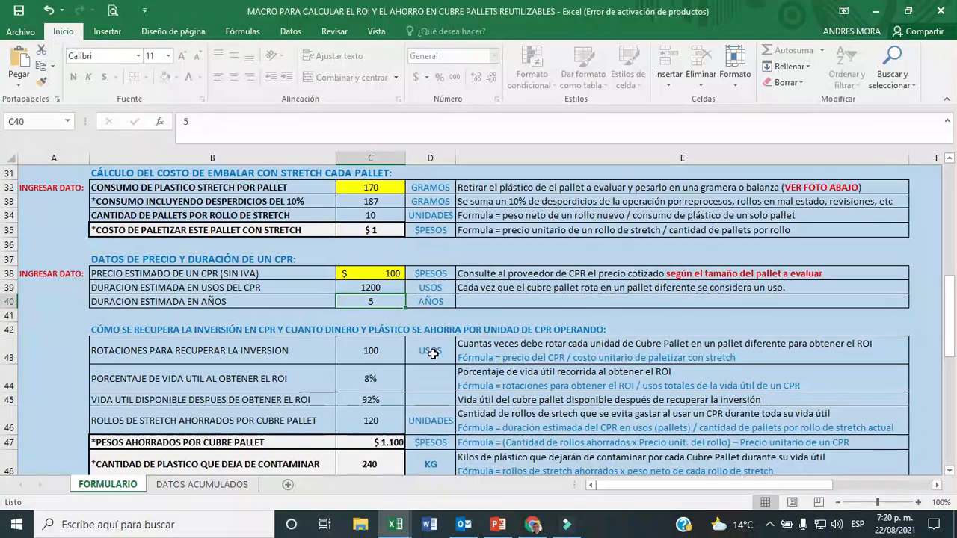
pyautogui.scroll(-2, 433, 354)
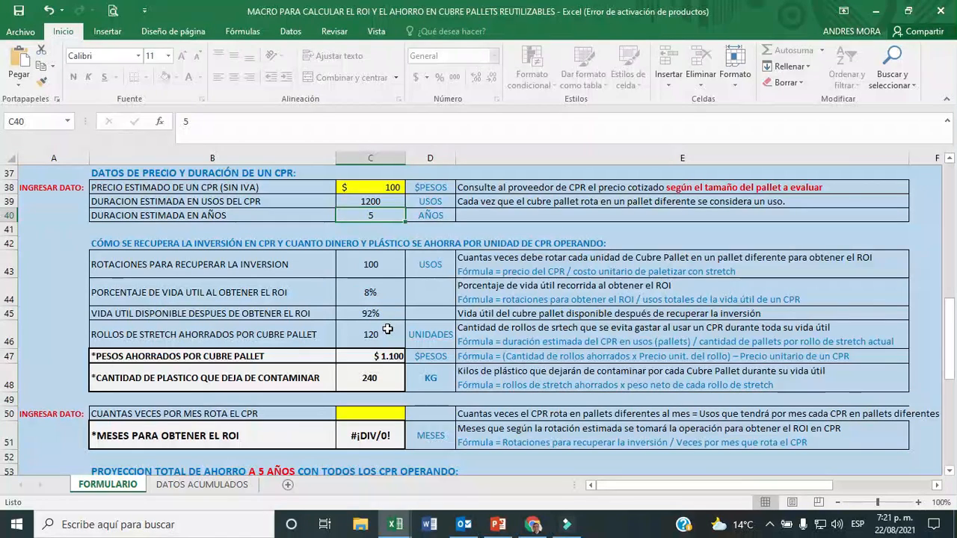
pyautogui.click(388, 329)
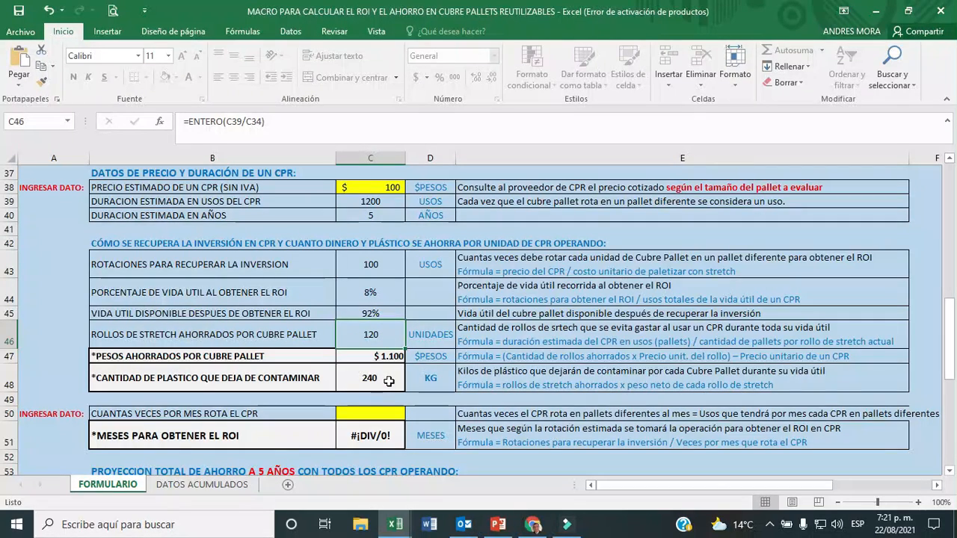
pyautogui.scroll(-1, 389, 382)
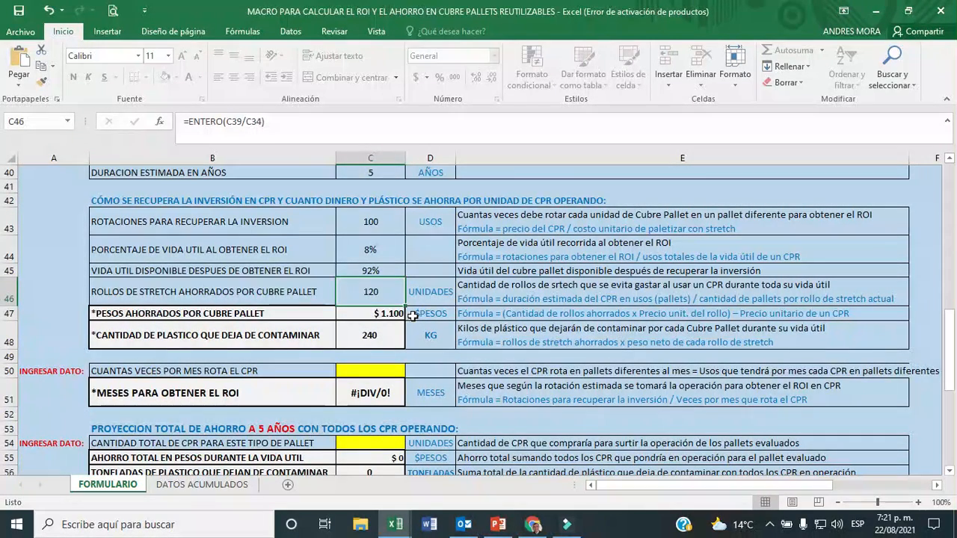
pyautogui.click(386, 338)
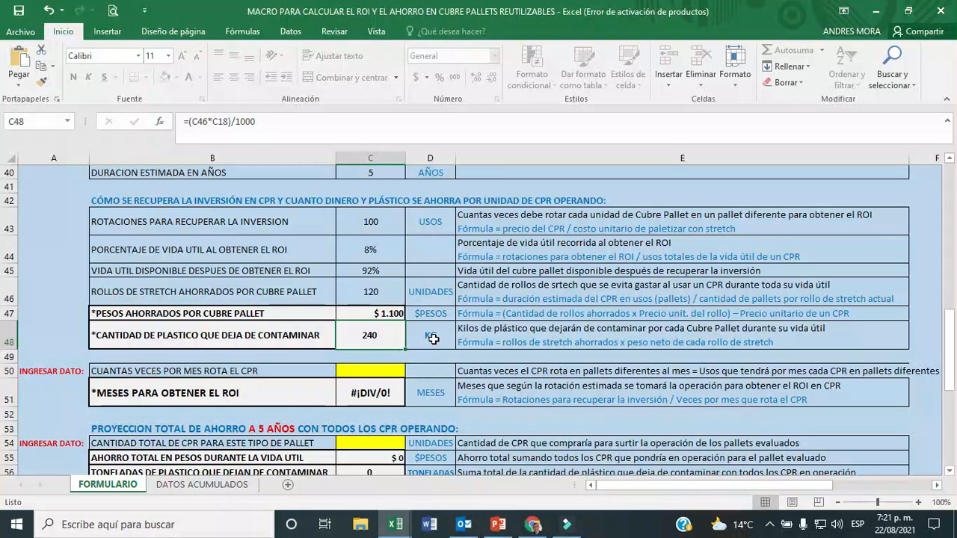
pyautogui.moveTo(433, 339); pyautogui.dragTo(396, 338)
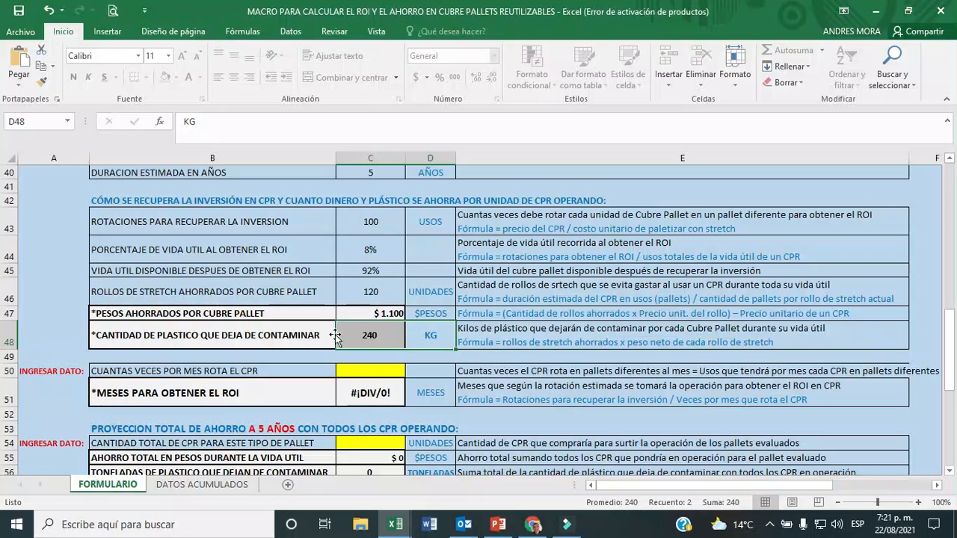
pyautogui.scroll(-1, 284, 322)
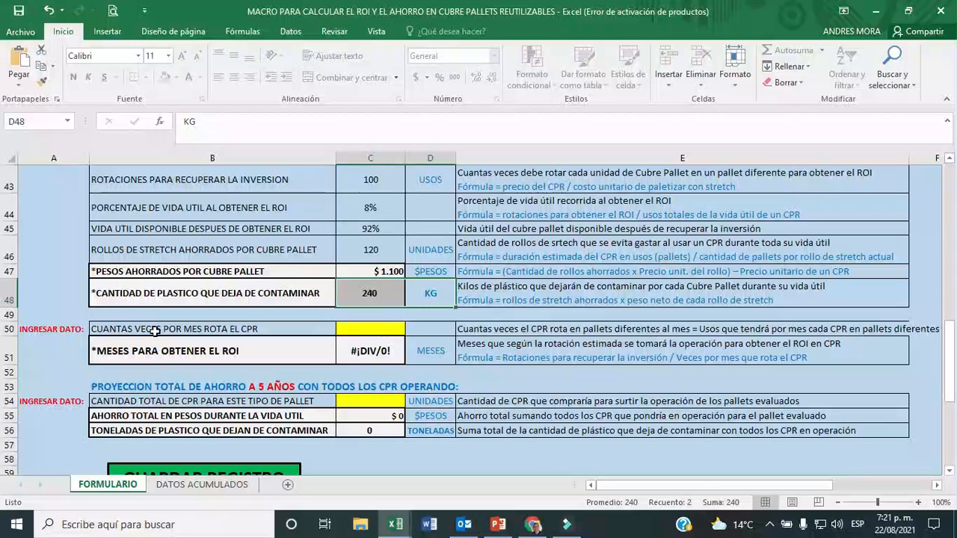
pyautogui.click(351, 329)
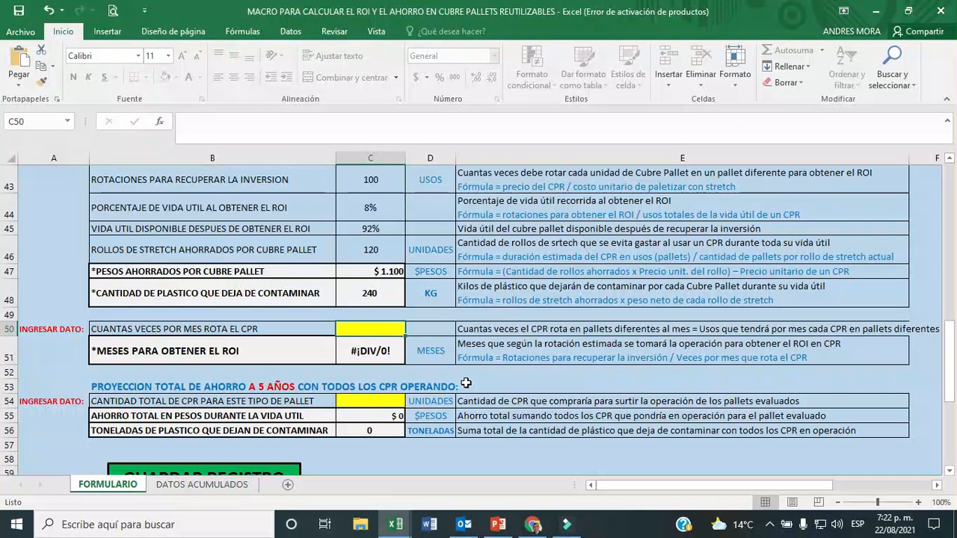
pyautogui.write('12')
pyautogui.press('Return')
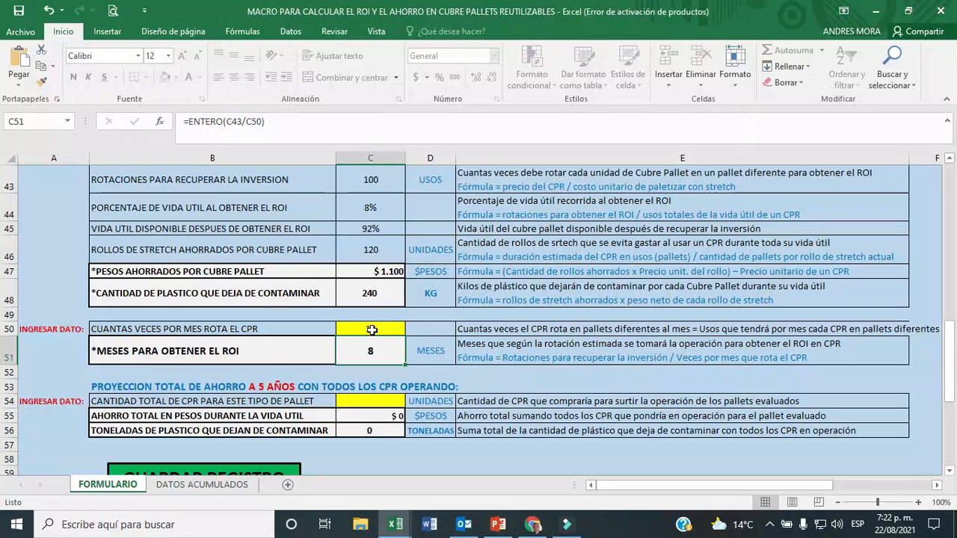
pyautogui.click(372, 330)
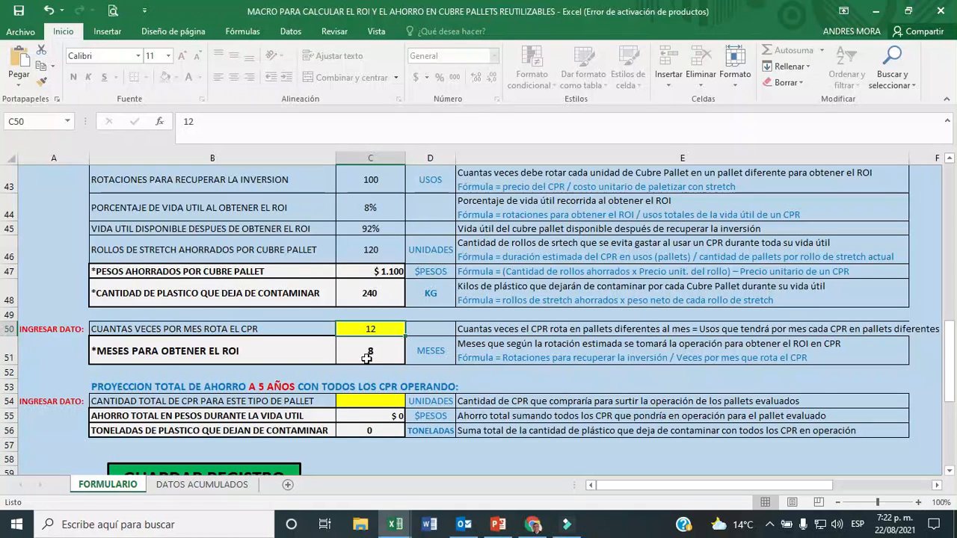
# - Set the total quantity of CPRs for this pallet type to 1000 units in the 5-year savings projection
pyautogui.scroll(-1, 379, 368)
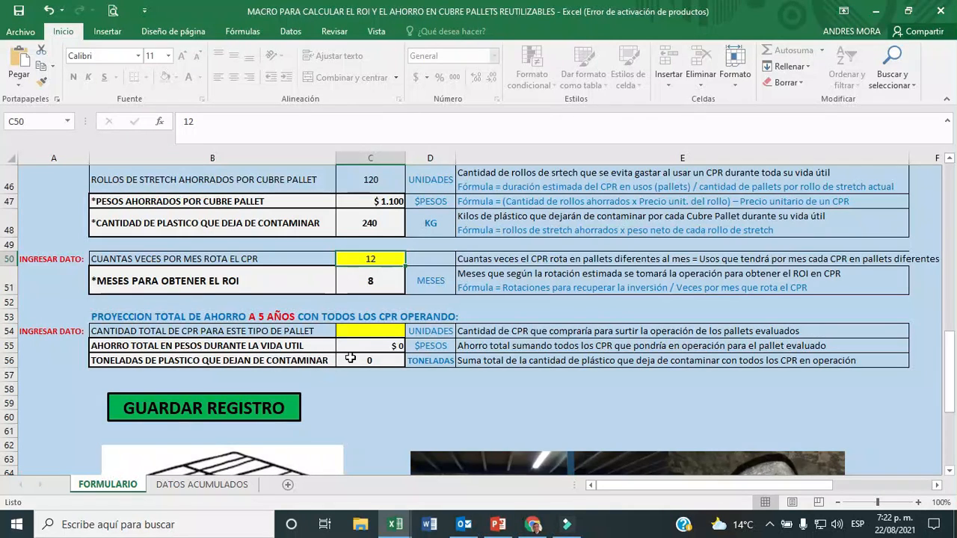
pyautogui.click(351, 331)
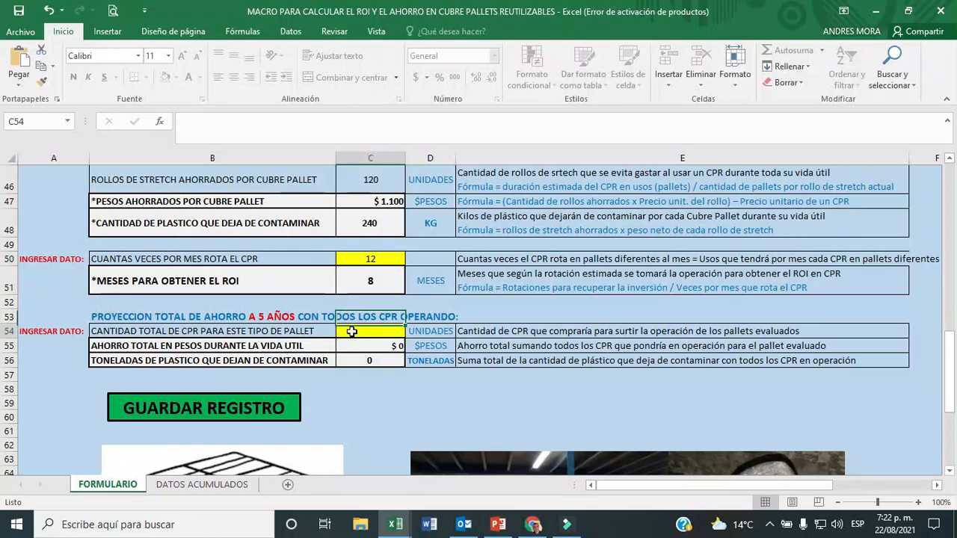
pyautogui.write('1000')
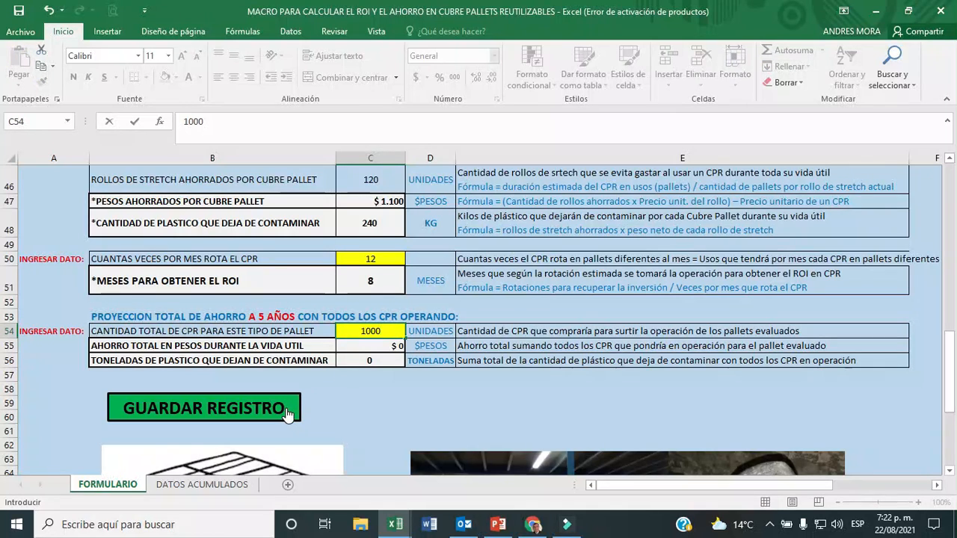
pyautogui.press('Return')
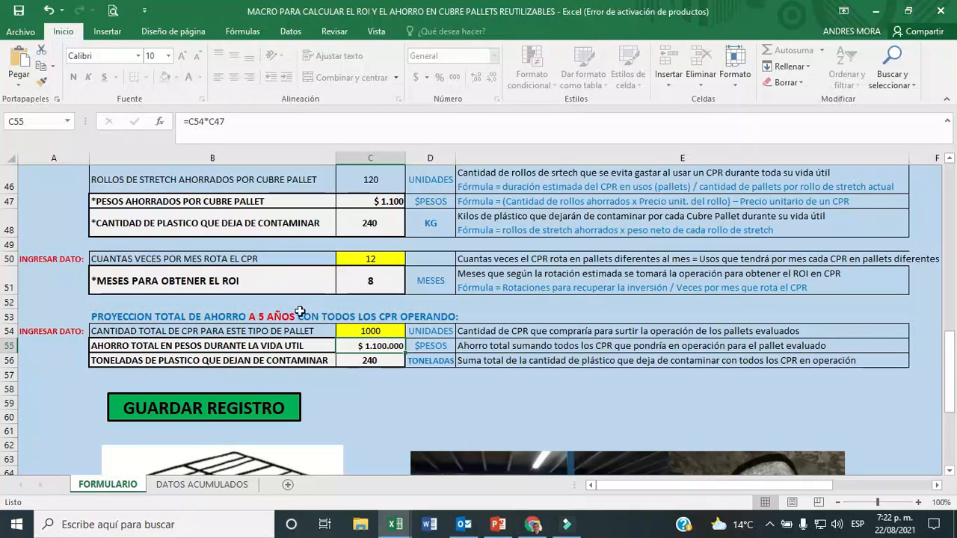
# - Check the tonnes of plastic avoided in the 5-year projection and save the completed pallet record
pyautogui.click(375, 362)
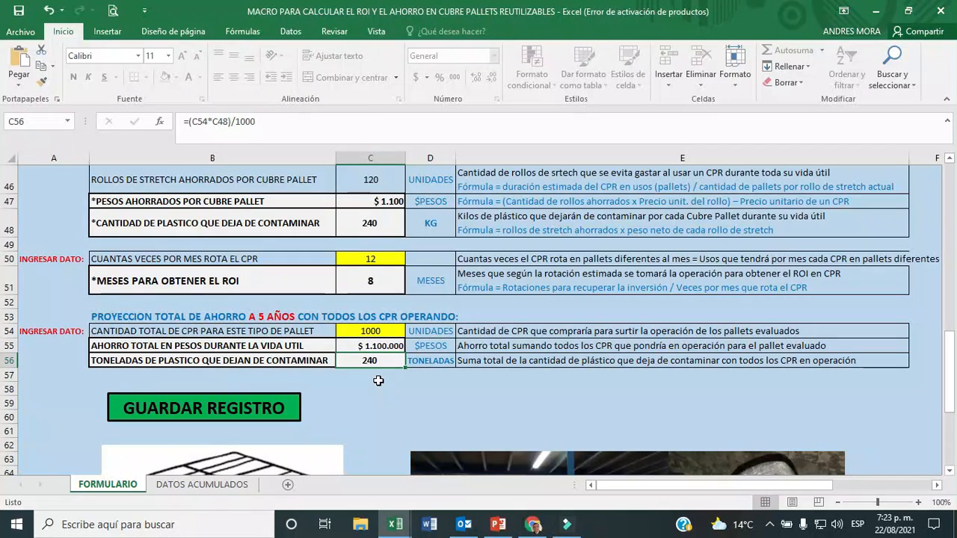
pyautogui.scroll(-2, 379, 380)
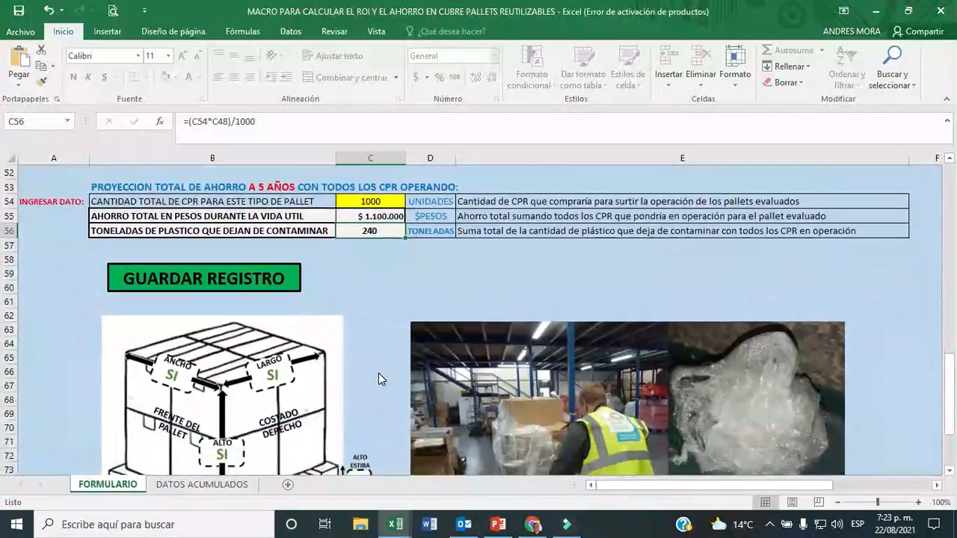
pyautogui.scroll(8, 379, 377)
pyautogui.scroll(3, 378, 373)
pyautogui.scroll(-12, 378, 373)
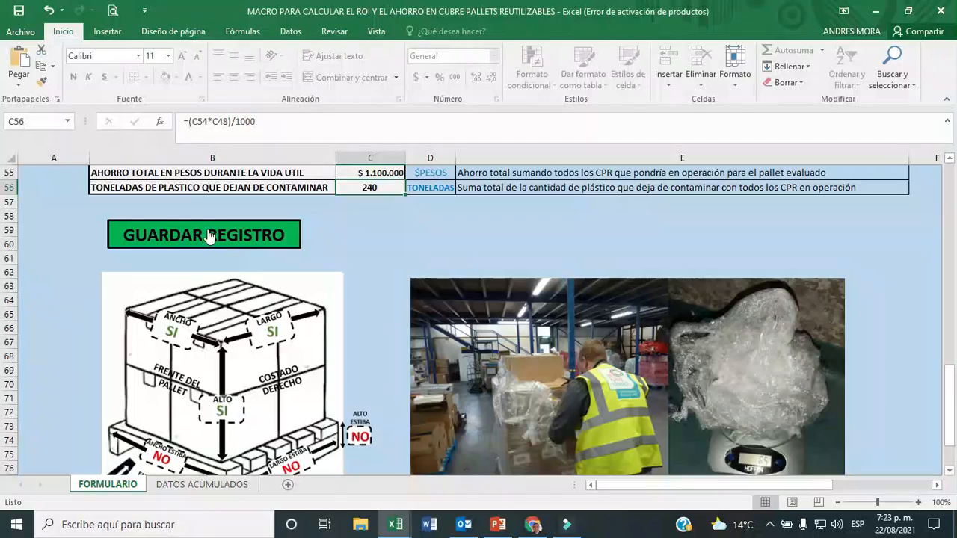
pyautogui.click(209, 237)
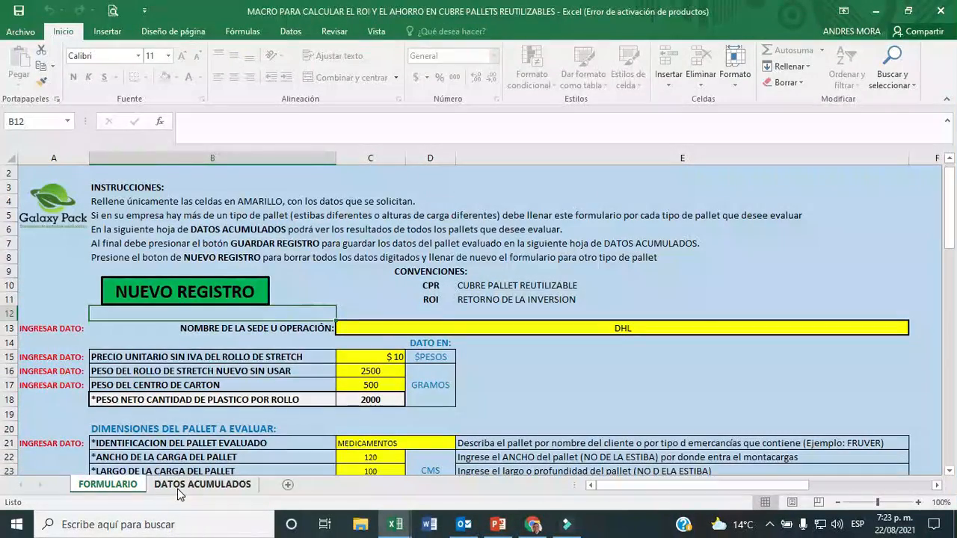
# - Review the saved MEDICAMENTOS pallet values and their row labels on the DATOS ACUMULADOS sheet
pyautogui.click(177, 488)
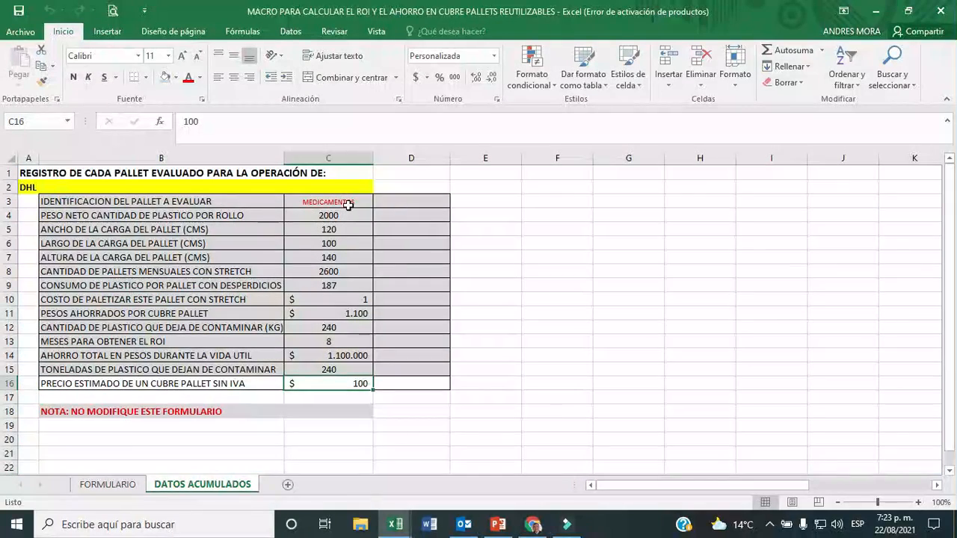
pyautogui.moveTo(349, 215); pyautogui.dragTo(353, 384)
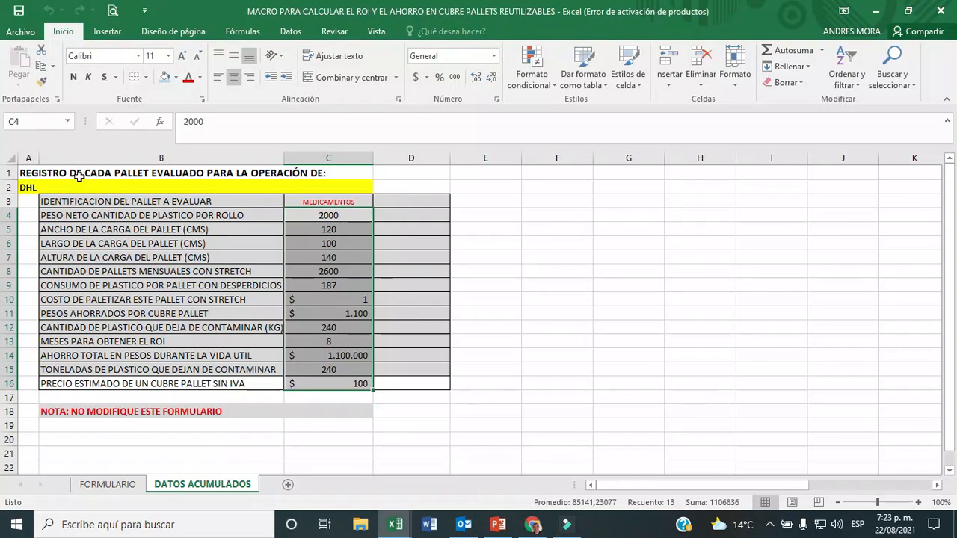
pyautogui.moveTo(79, 202); pyautogui.dragTo(238, 370)
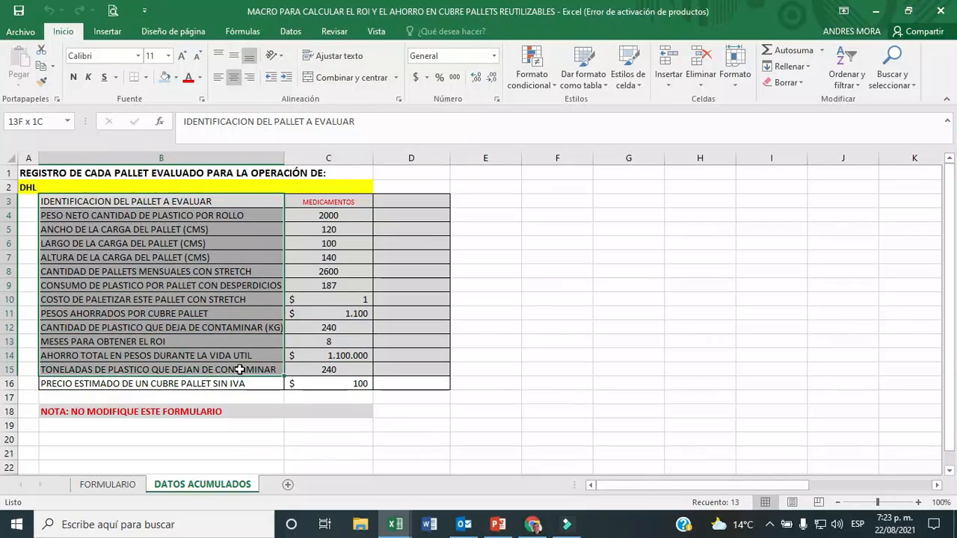
# - Start a new record on the FORMULARIO sheet to erase the pallet data, and check the form's input cells
pyautogui.click(108, 485)
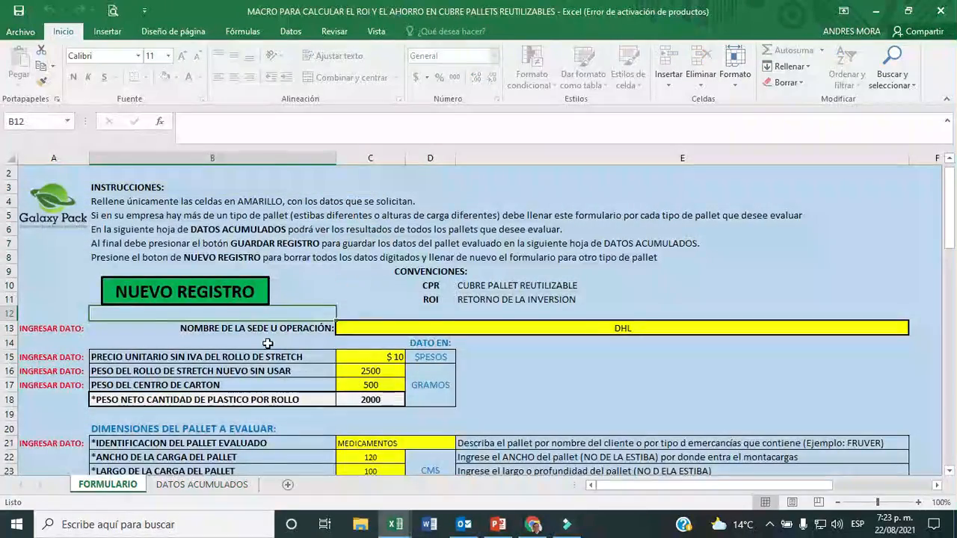
pyautogui.scroll(1, 268, 343)
pyautogui.scroll(-7, 268, 343)
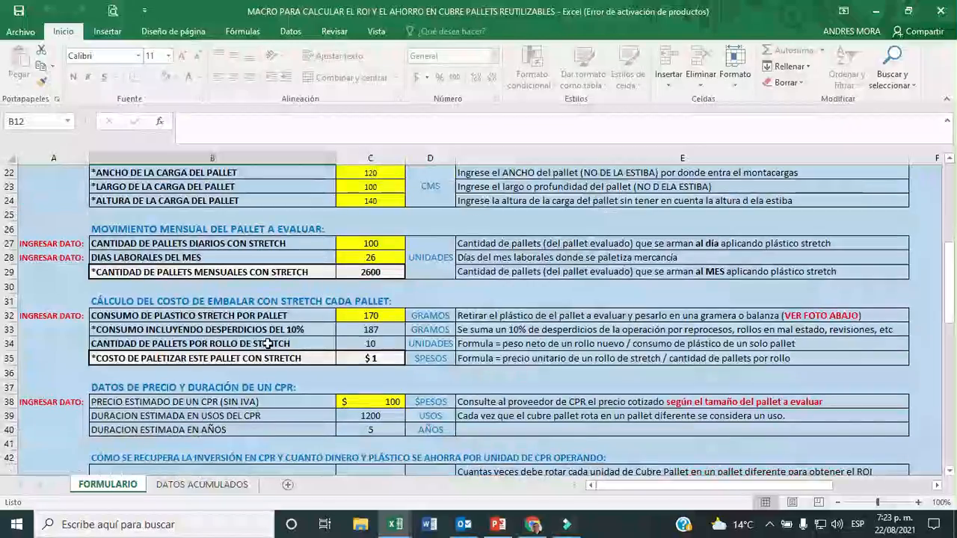
pyautogui.scroll(7, 268, 343)
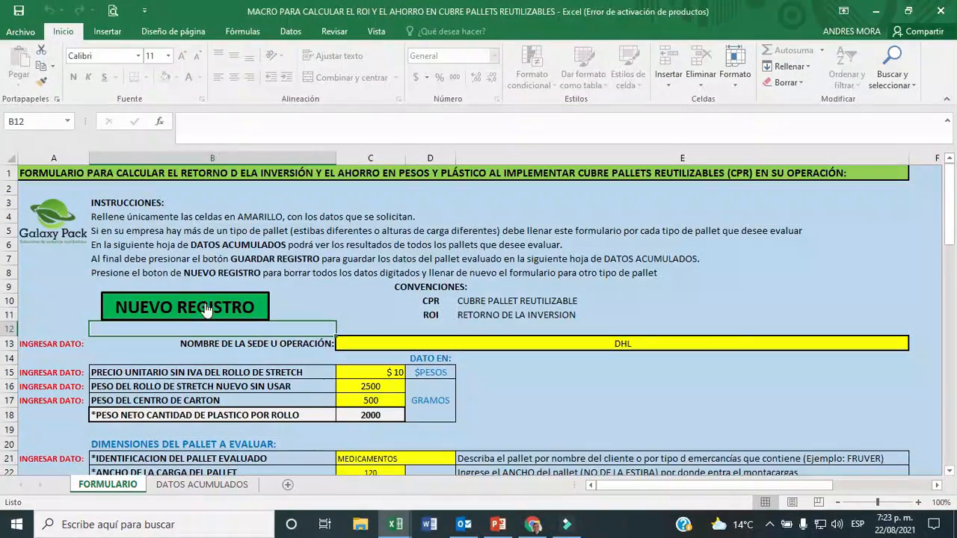
pyautogui.scroll(-4, 207, 310)
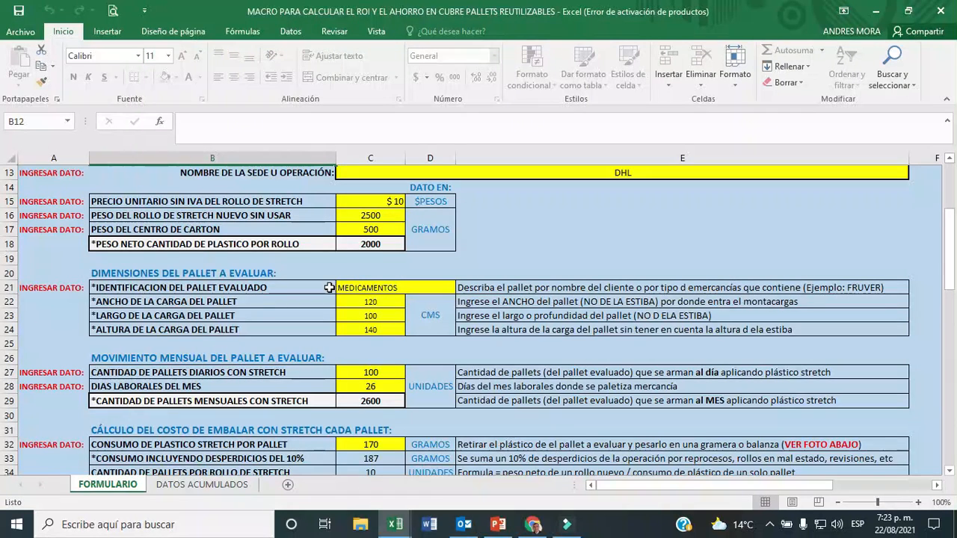
pyautogui.scroll(4, 338, 294)
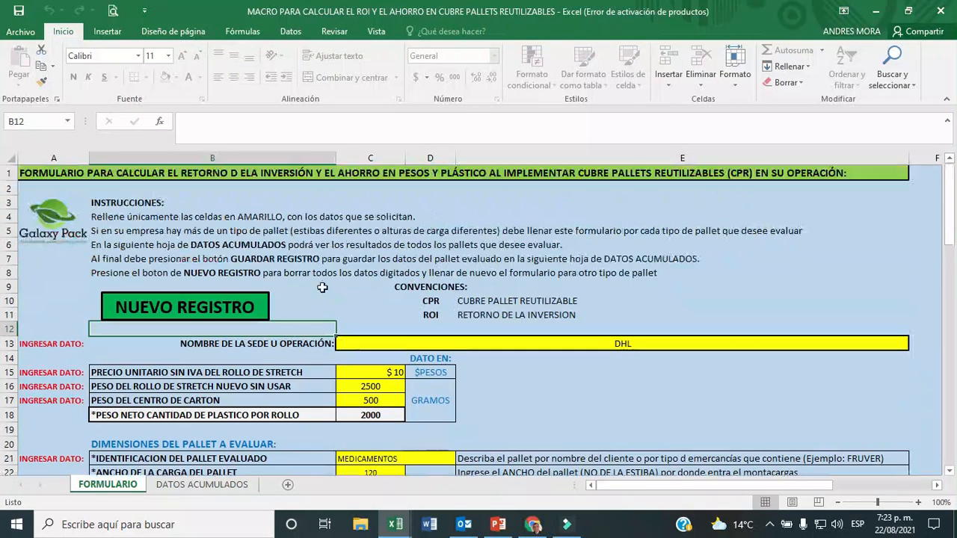
pyautogui.click(172, 308)
pyautogui.scroll(-4, 358, 288)
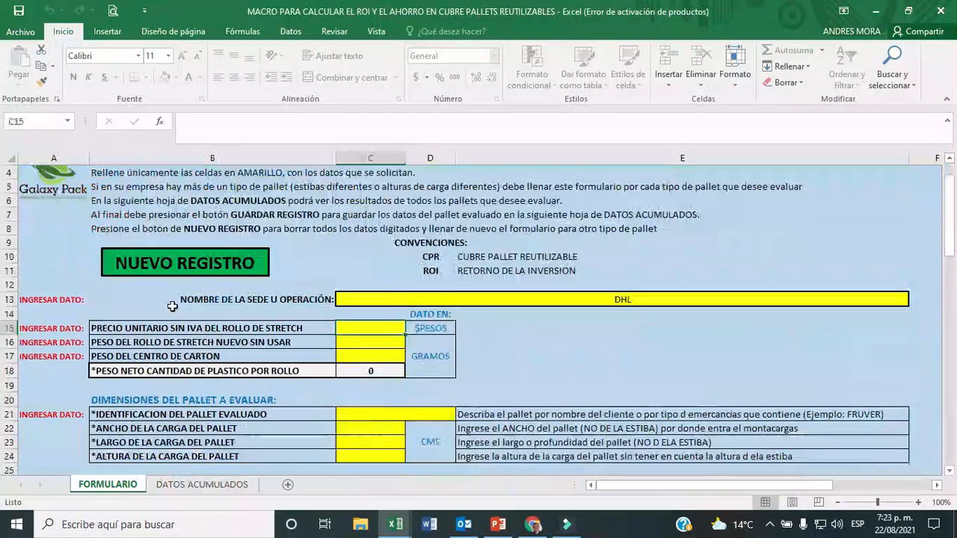
pyautogui.scroll(-9, 358, 288)
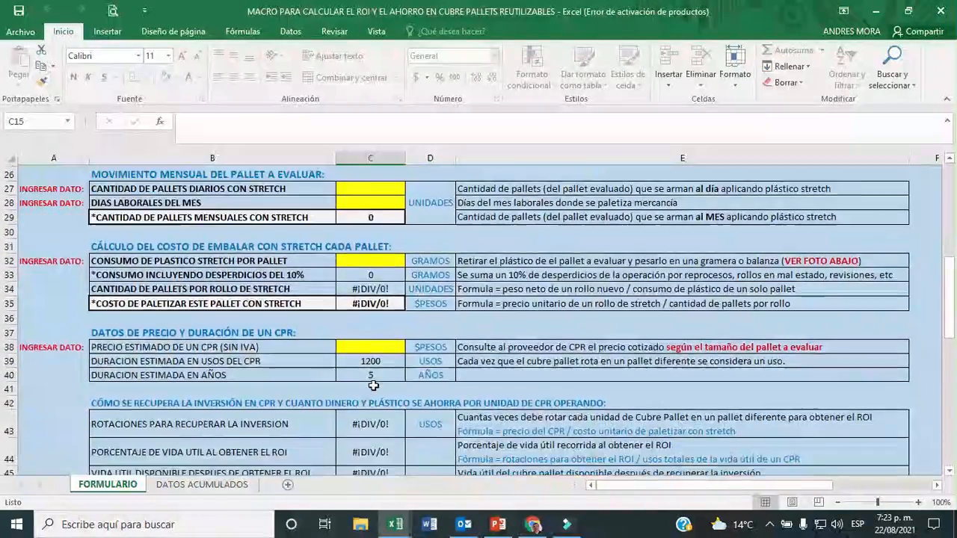
pyautogui.scroll(6, 373, 386)
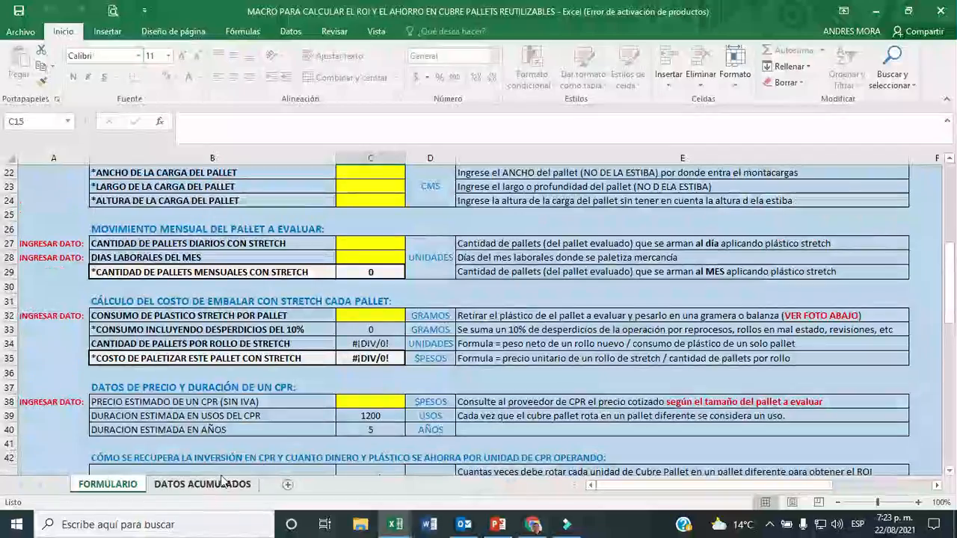
# - Examine the empty columns beside the MEDICAMENTOS record on the DATOS ACUMULADOS sheet, where further pallet records go
pyautogui.click(203, 485)
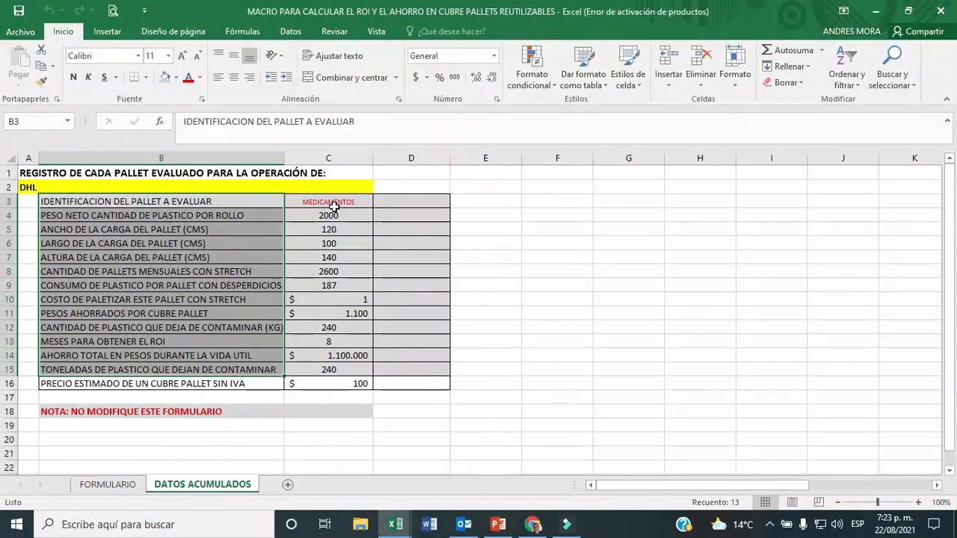
pyautogui.moveTo(401, 197); pyautogui.dragTo(401, 391)
pyautogui.moveTo(462, 197); pyautogui.dragTo(466, 374)
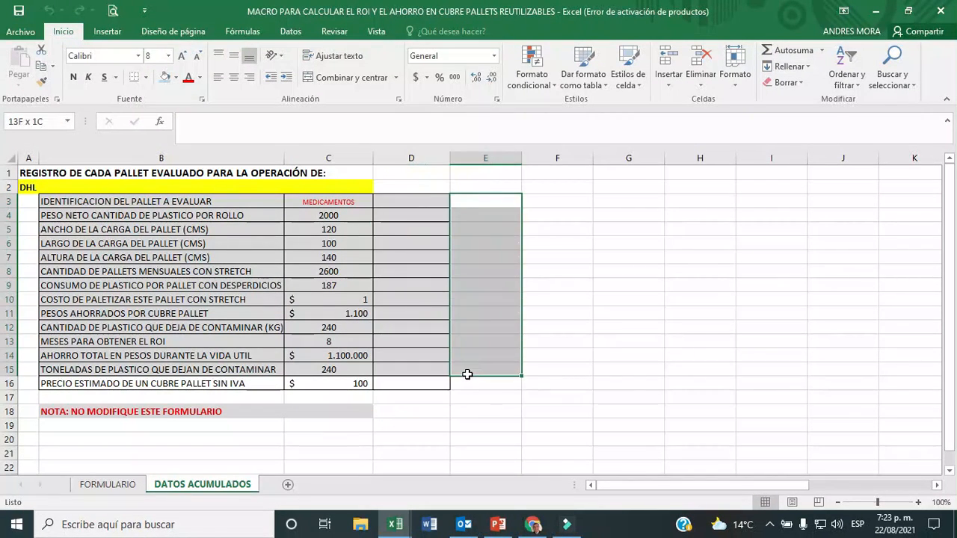
pyautogui.moveTo(526, 202); pyautogui.dragTo(528, 384)
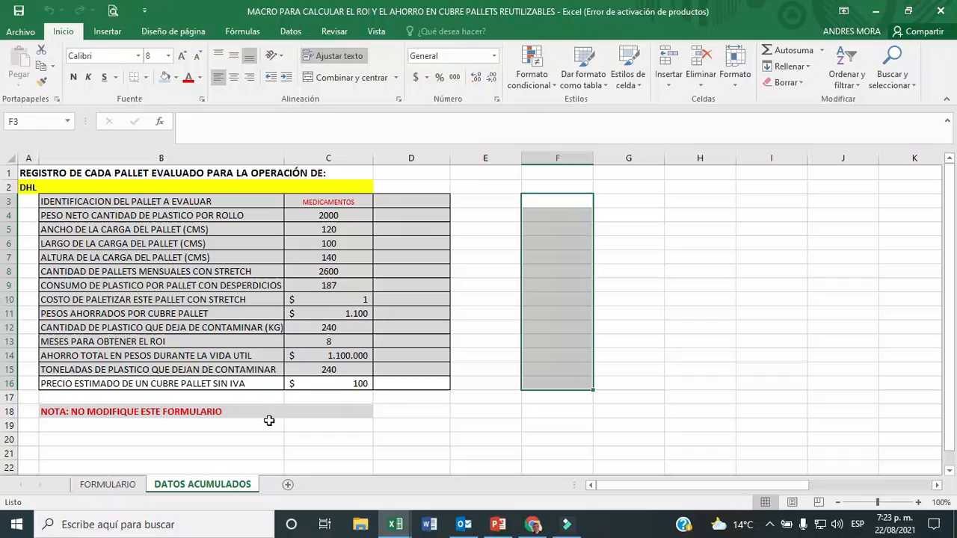
# - Look through the whole FORMULARIO sheet, from the instructions and yellow input cells to the save button and reference pictures
pyautogui.click(107, 485)
pyautogui.scroll(5, 343, 261)
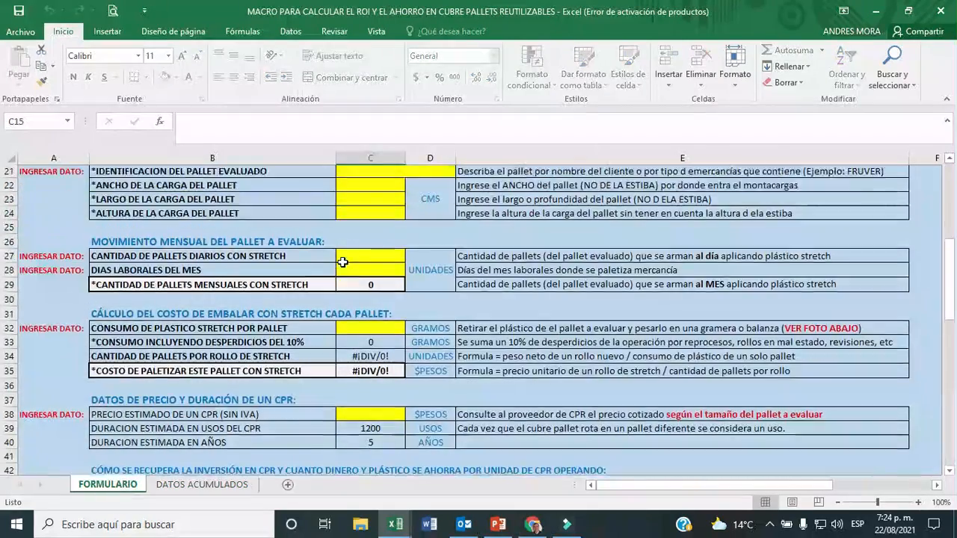
pyautogui.scroll(2, 343, 261)
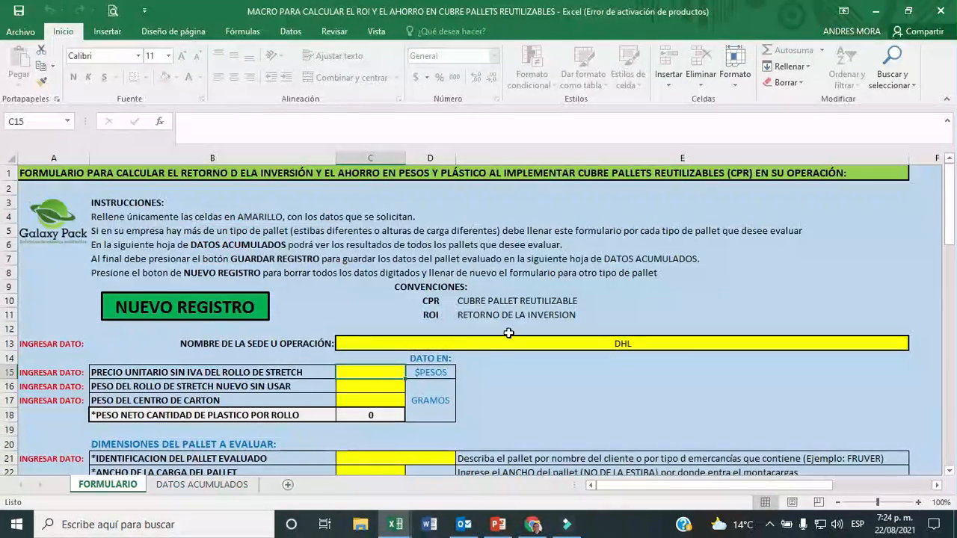
pyautogui.scroll(-4, 373, 321)
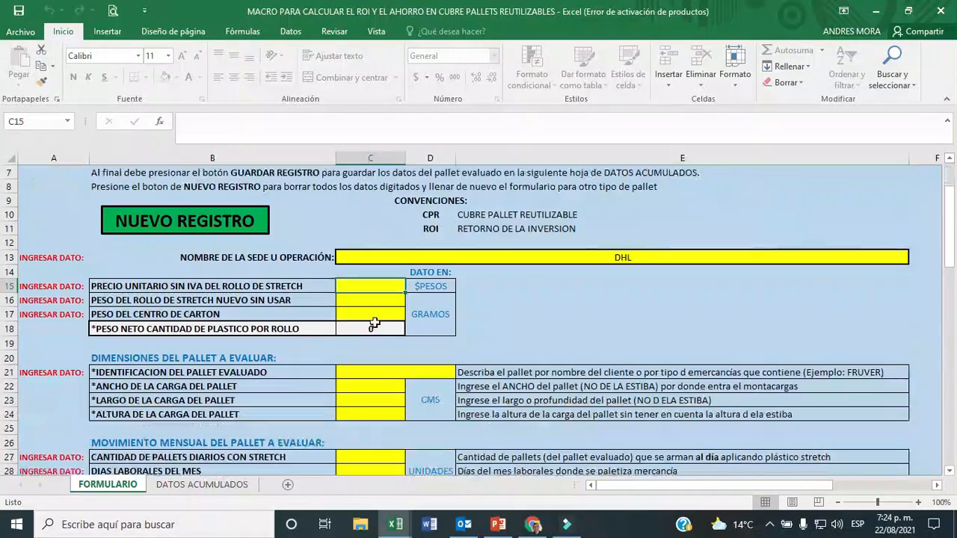
pyautogui.scroll(-13, 375, 322)
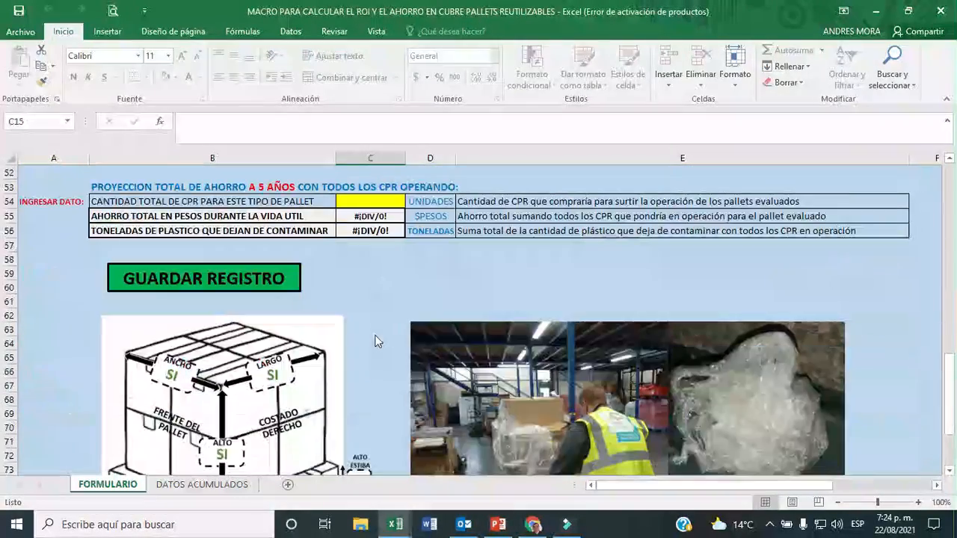
pyautogui.scroll(-2, 355, 291)
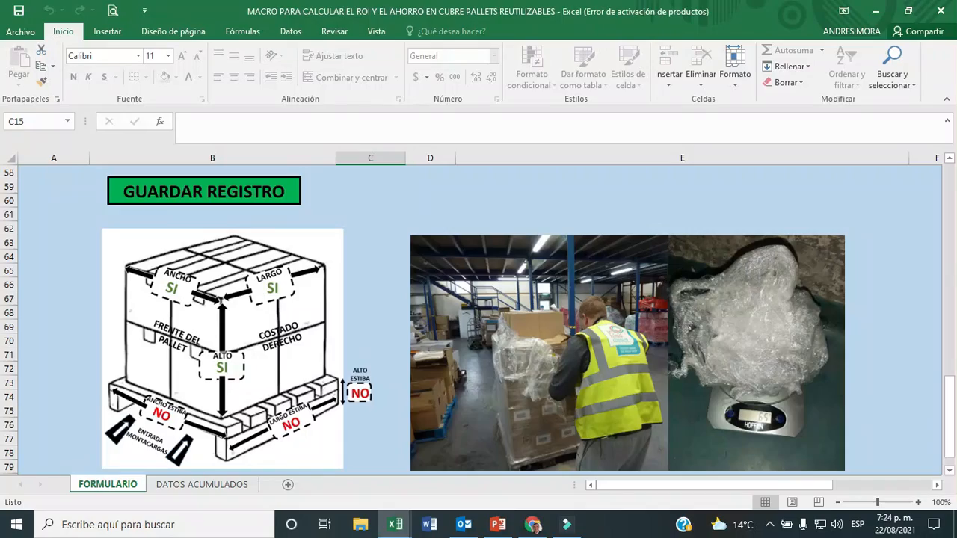
pyautogui.scroll(10, 187, 366)
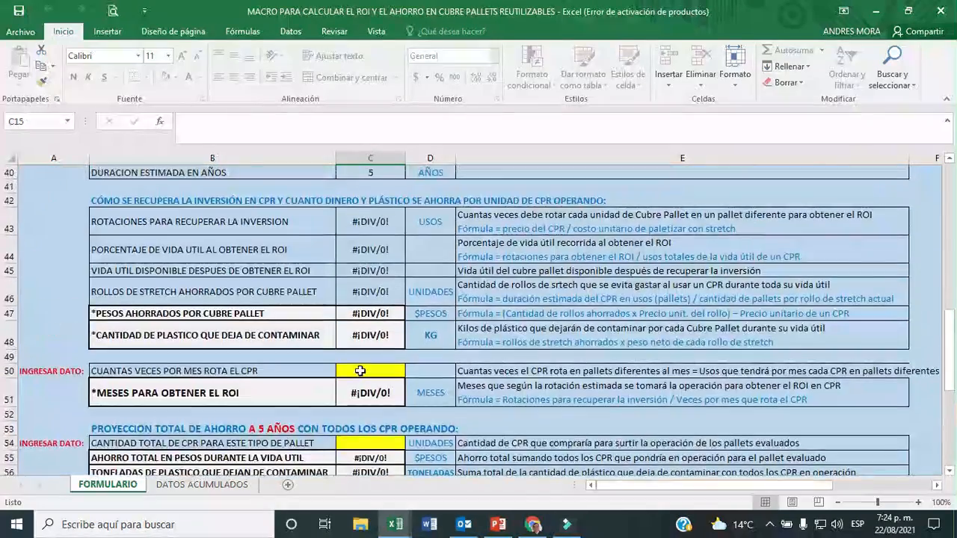
pyautogui.scroll(9, 360, 370)
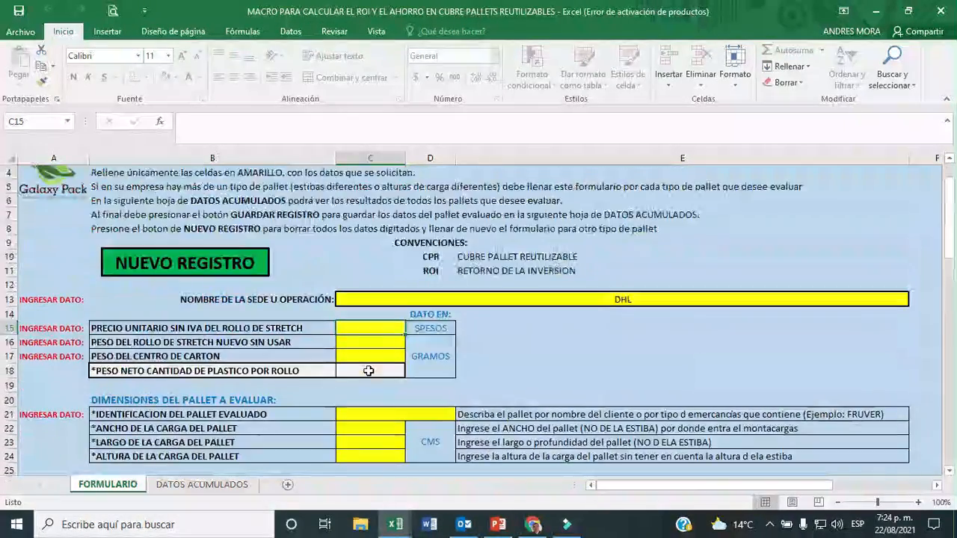
pyautogui.scroll(1, 376, 372)
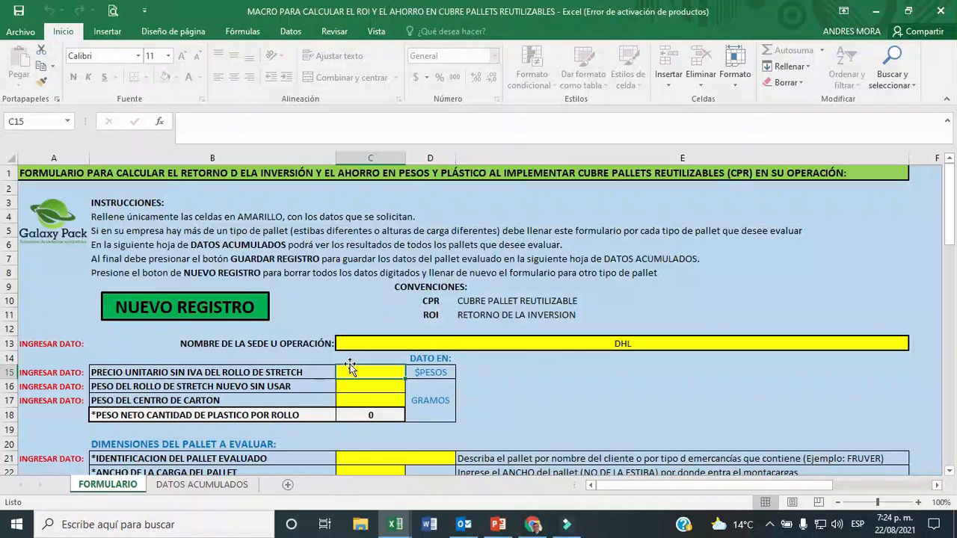
pyautogui.scroll(-5, 482, 381)
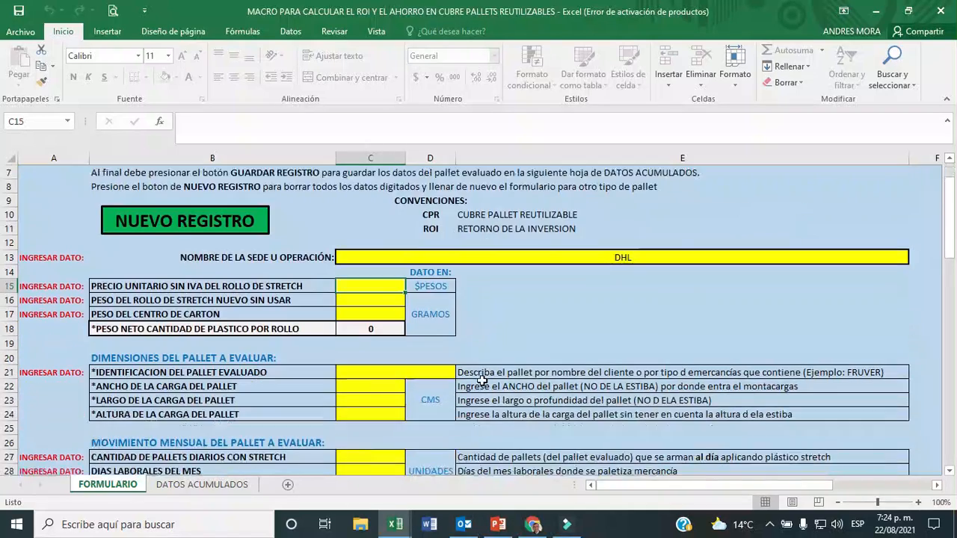